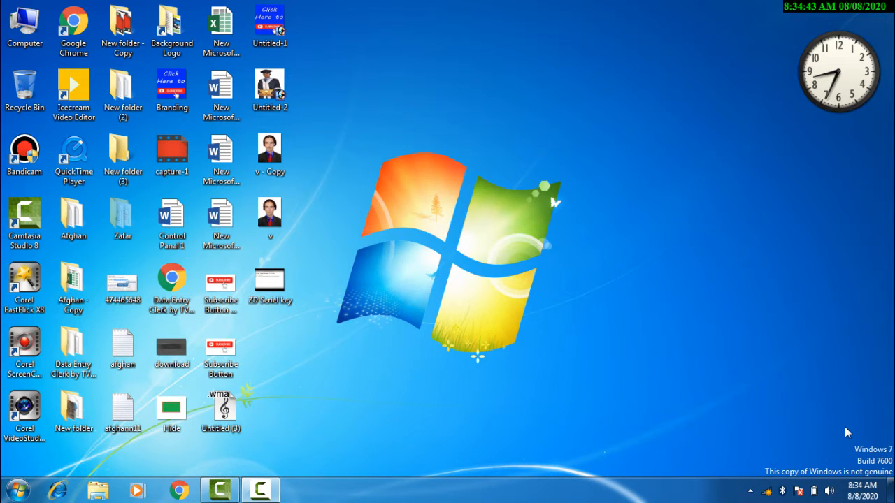
# Go from the Start menu into Control Panel's User Accounts page.
pyautogui.click(18, 490)
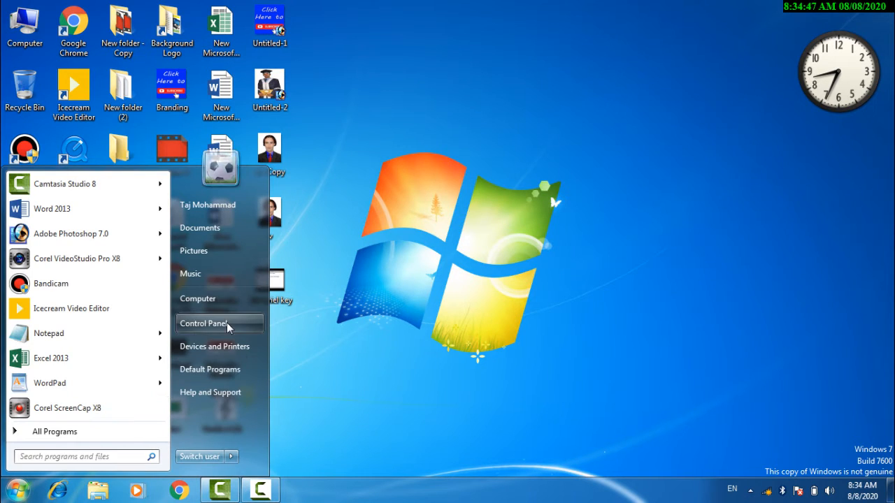
pyautogui.click(228, 325)
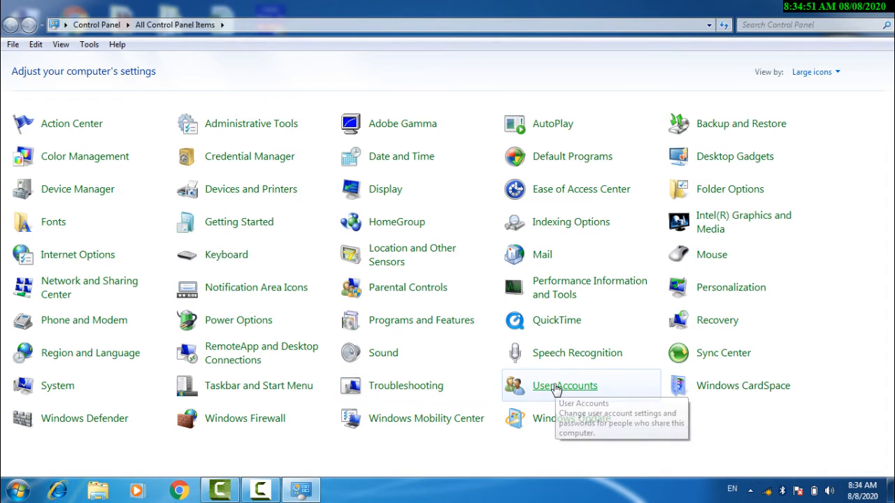
pyautogui.click(557, 389)
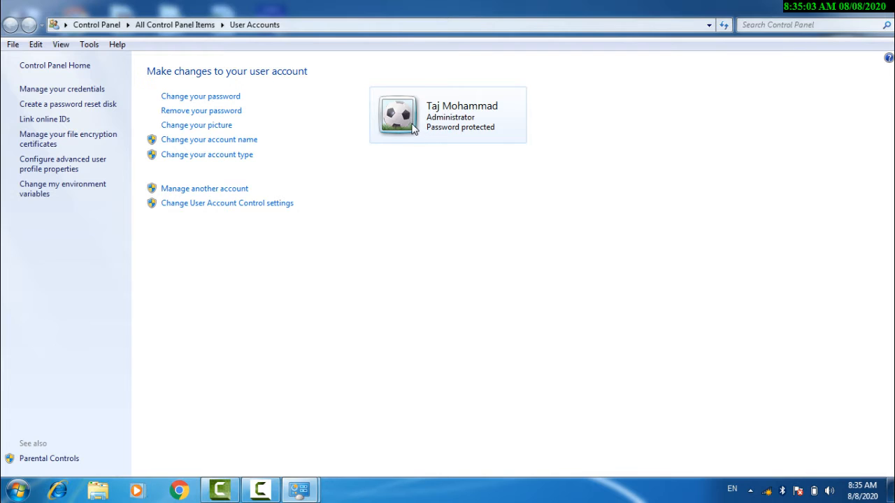
# Open the Change your password form and place the cursor in the New password field.
pyautogui.click(184, 101)
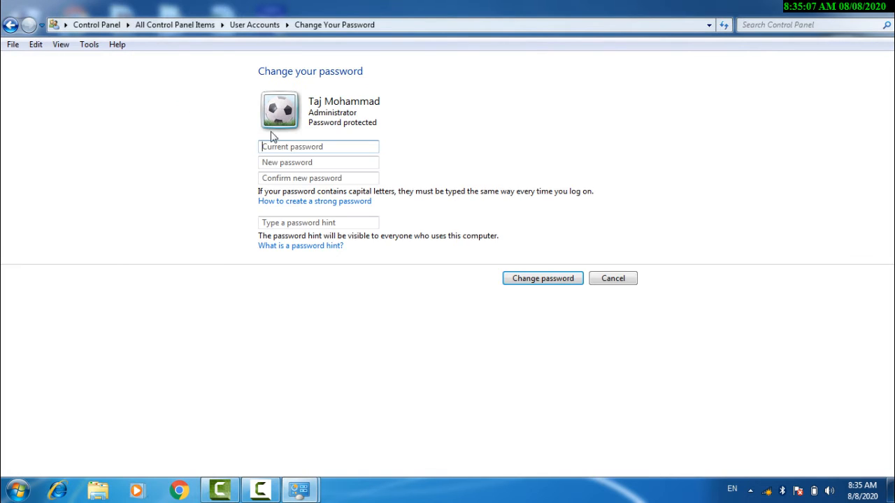
pyautogui.click(308, 165)
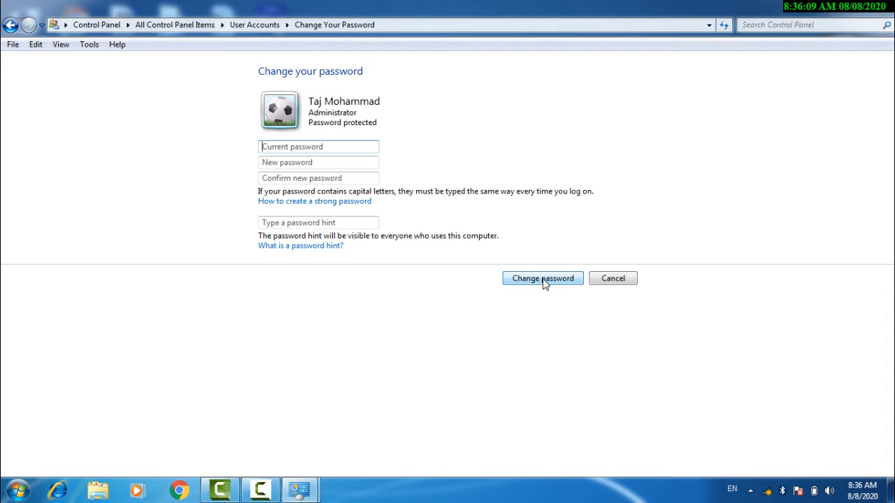
# Cancel the password change, open Remove your password, and cancel it too.
pyautogui.click(603, 280)
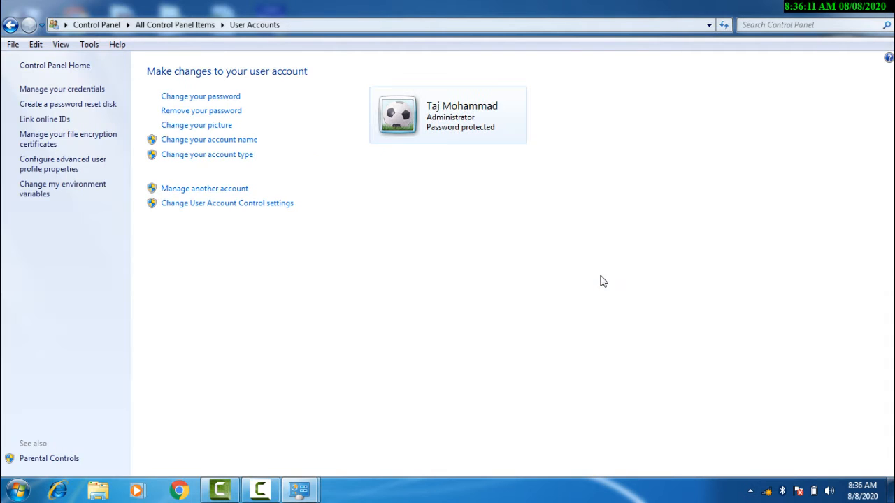
pyautogui.click(205, 117)
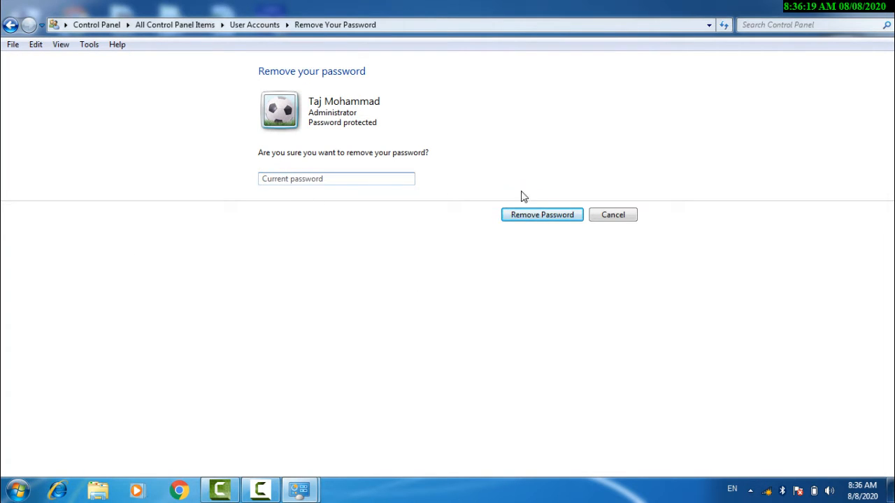
pyautogui.click(607, 218)
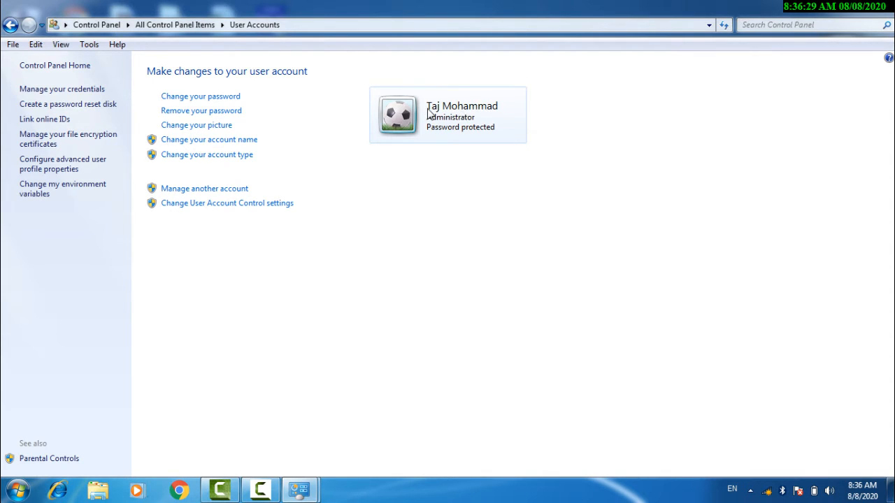
# Set the account picture to the 'v - Copy' photo browsed from the Desktop.
pyautogui.click(207, 128)
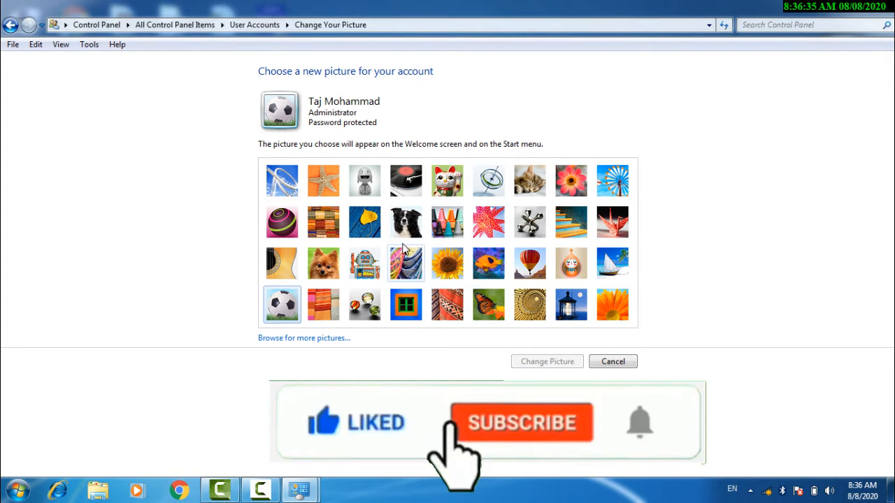
pyautogui.click(300, 338)
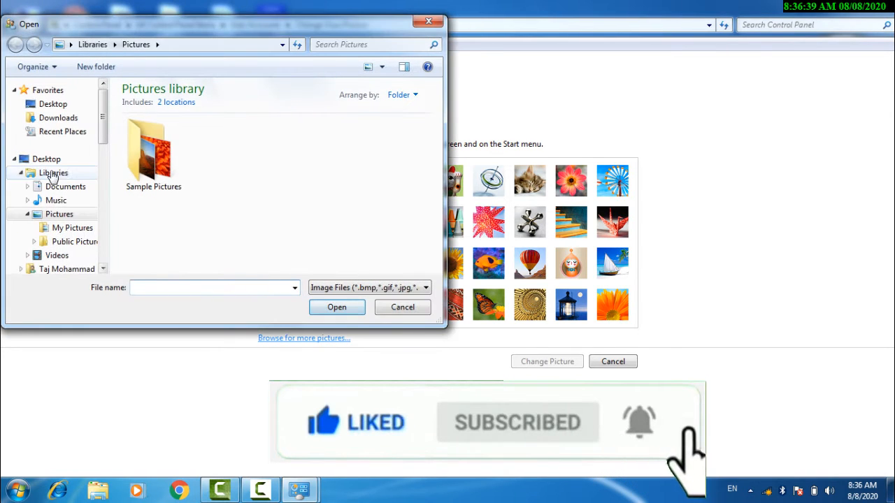
pyautogui.click(43, 159)
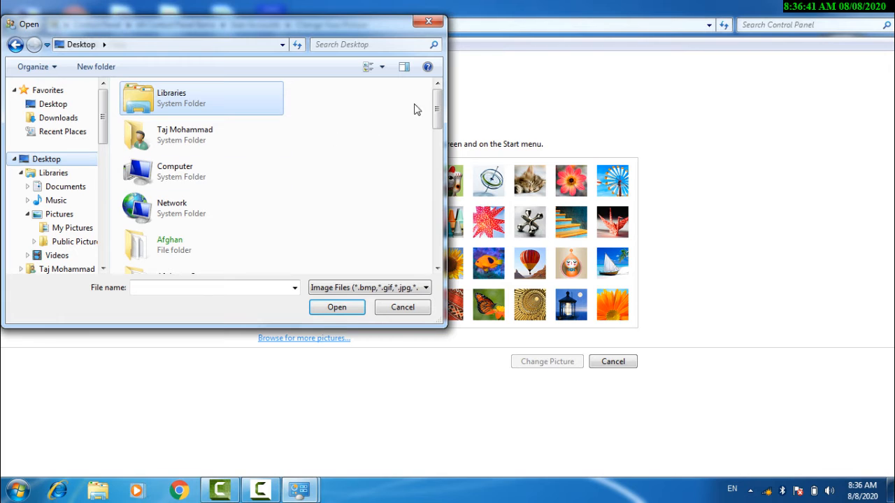
pyautogui.moveTo(438, 104); pyautogui.dragTo(436, 242)
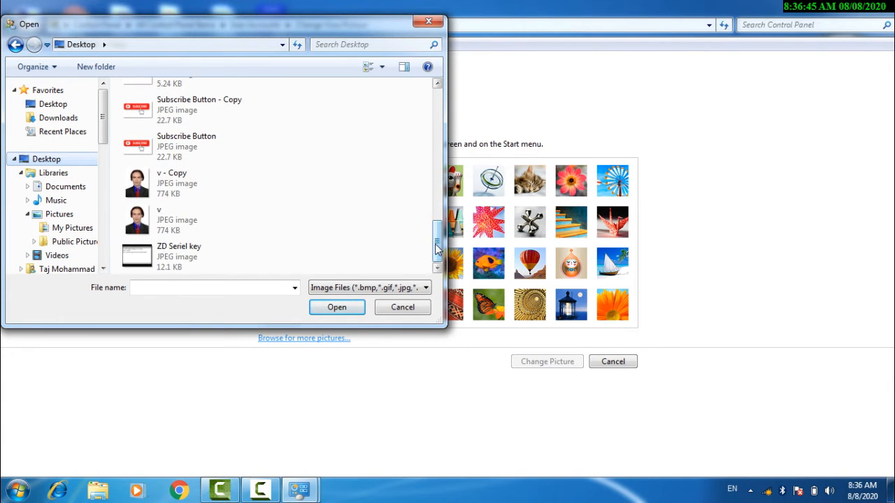
pyautogui.click(133, 190)
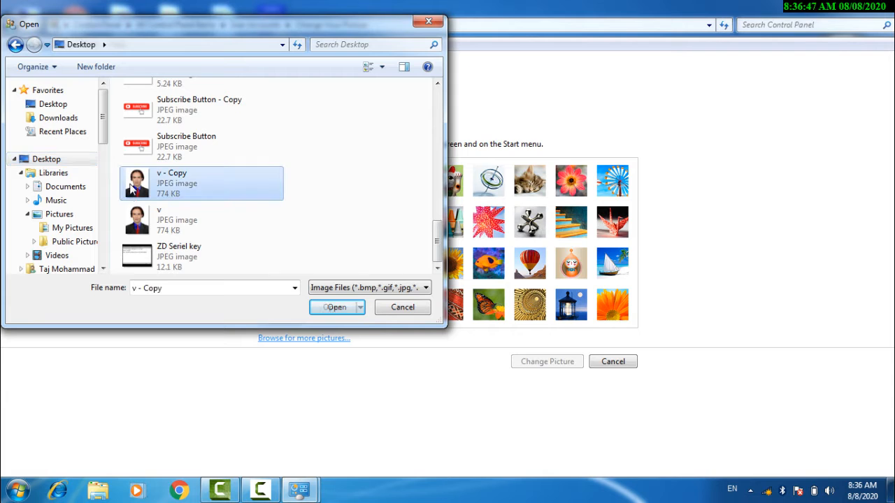
pyautogui.click(344, 312)
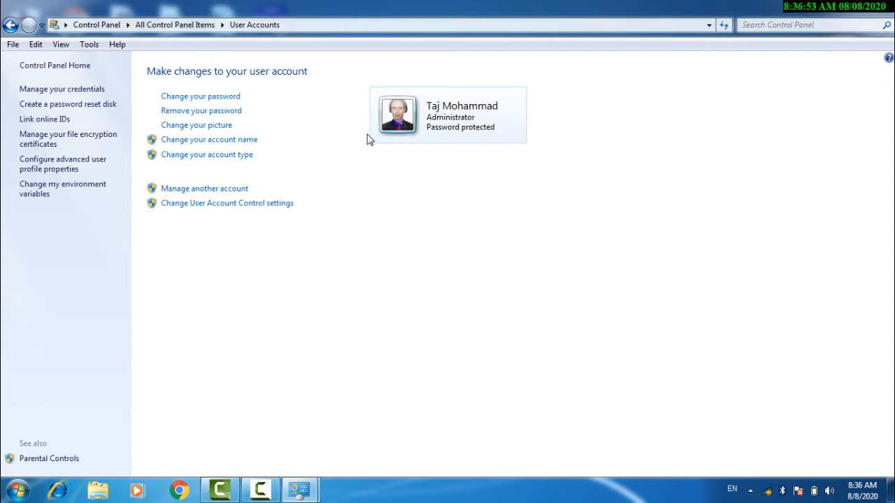
# Rename the administrator account to the new single-word name via Change your account name.
pyautogui.click(203, 143)
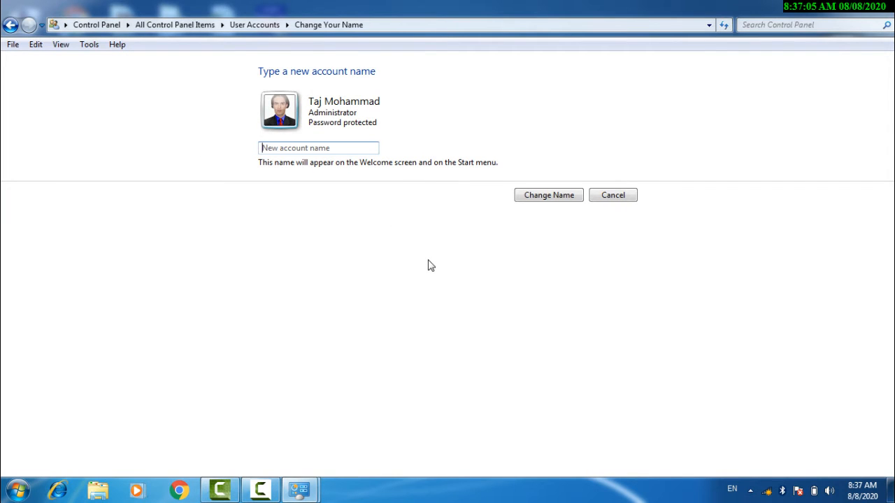
pyautogui.write('Tajsafi')
pyautogui.click(539, 199)
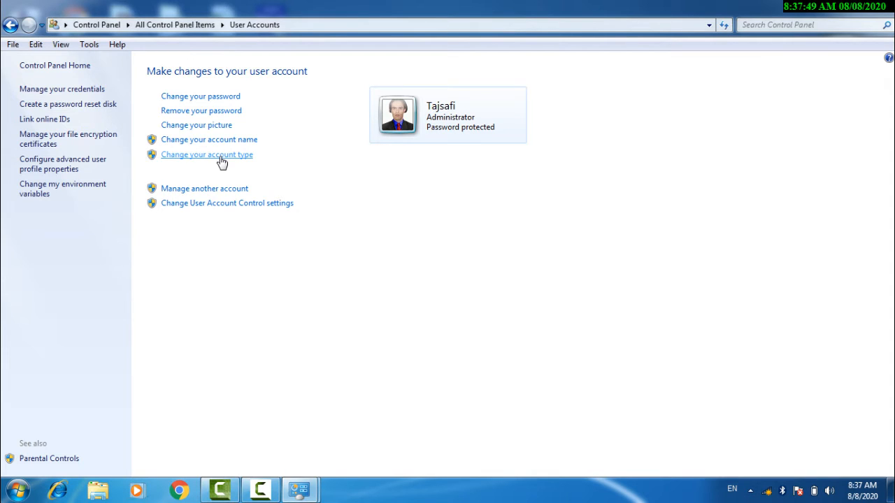
pyautogui.click(222, 162)
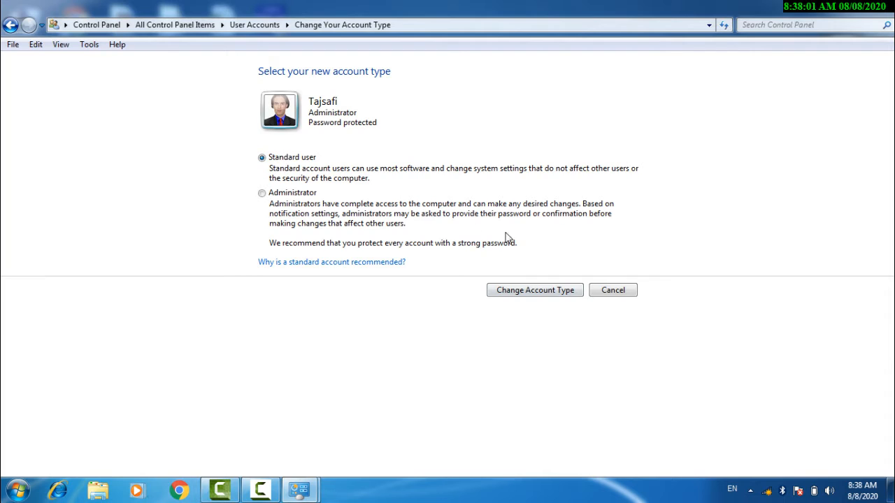
pyautogui.click(609, 290)
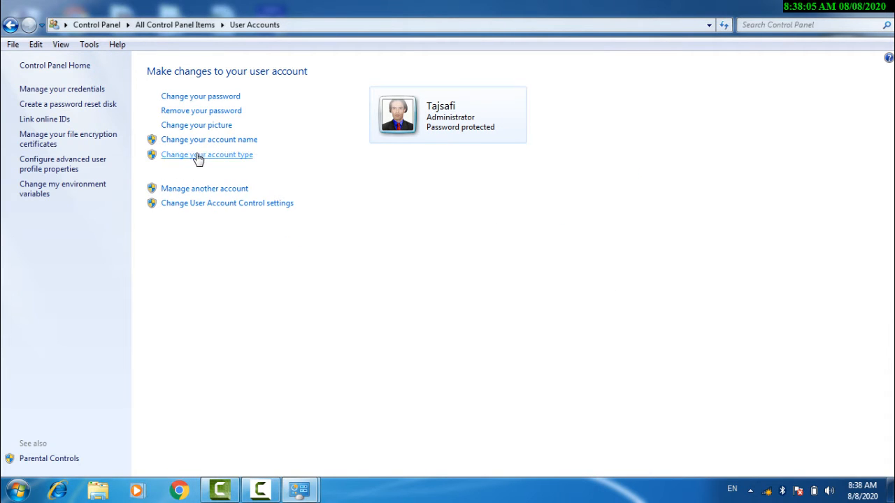
# From Manage Accounts, create a new account with its name entered and Standard user kept.
pyautogui.click(214, 192)
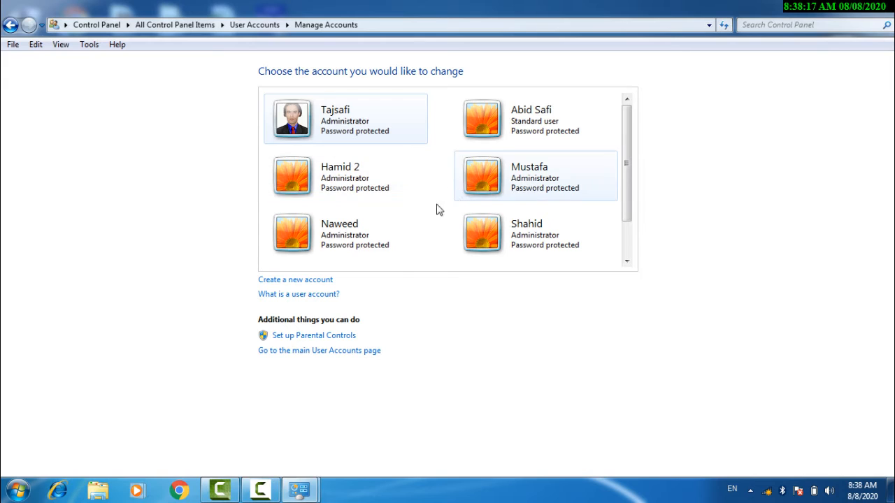
pyautogui.click(291, 284)
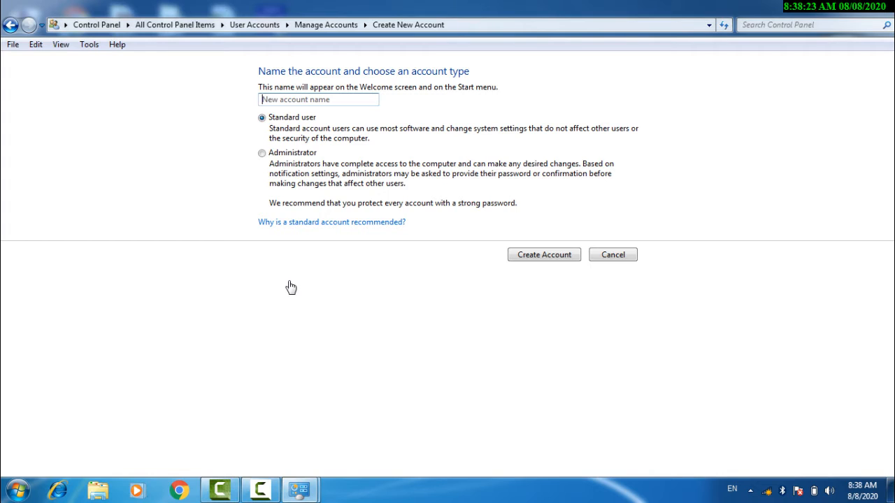
pyautogui.write('Ahmad')
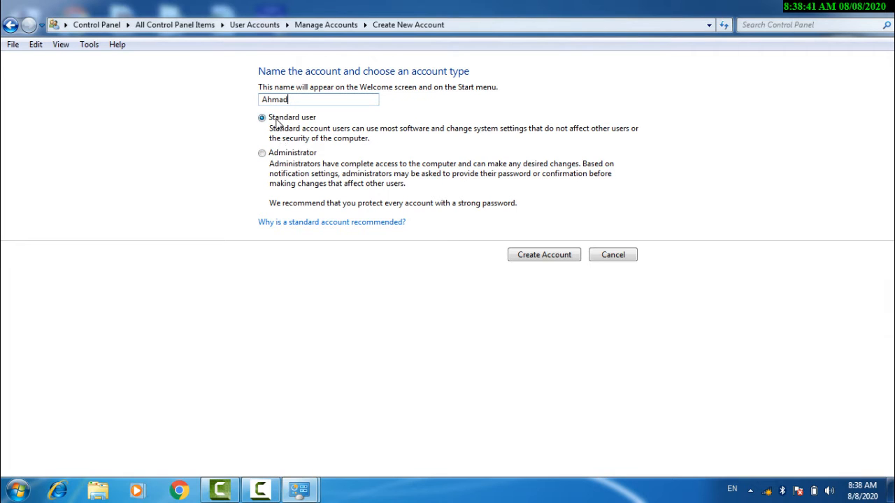
pyautogui.click(548, 257)
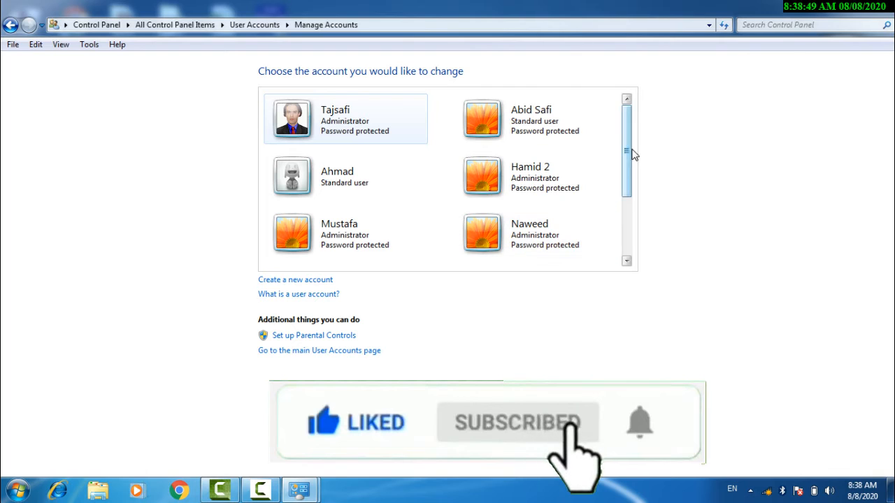
# Create a password for the new standard account, with confirmation and a password hint.
pyautogui.click(344, 184)
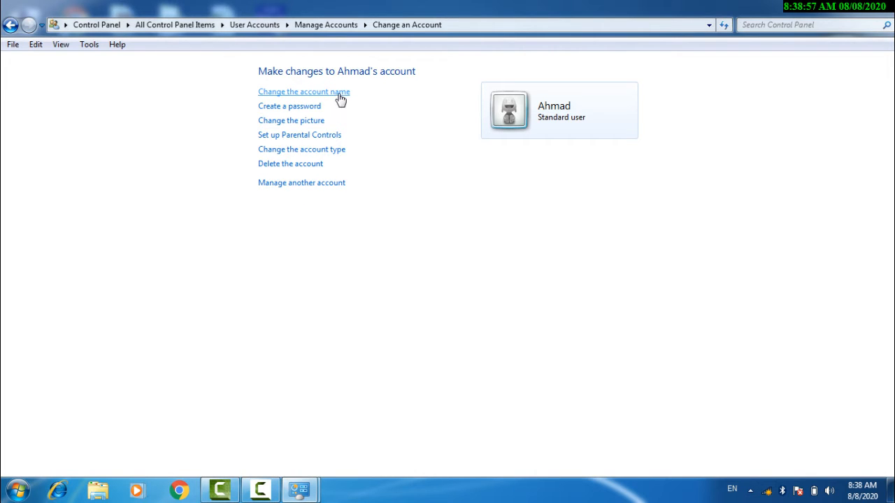
pyautogui.click(302, 113)
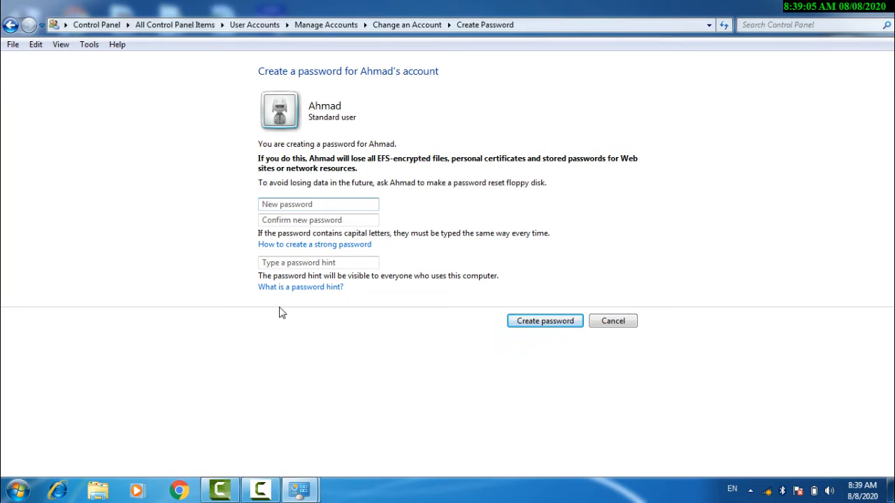
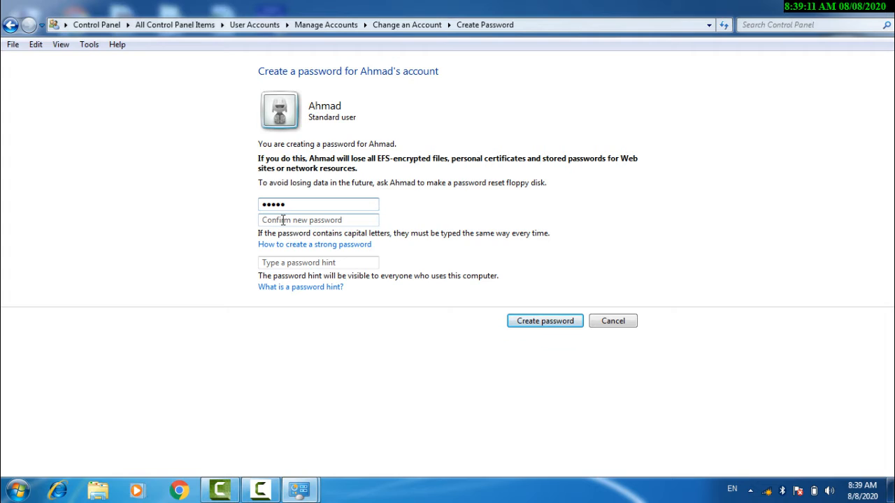
pyautogui.click(281, 222)
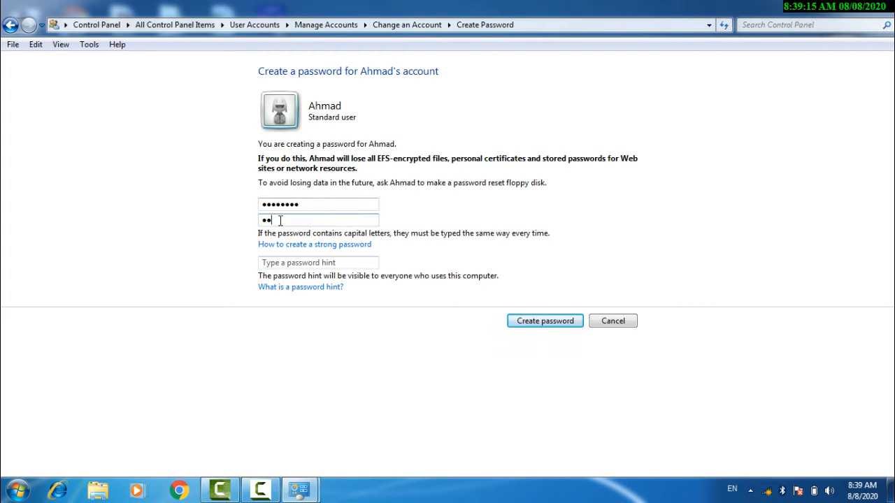
pyautogui.click(294, 262)
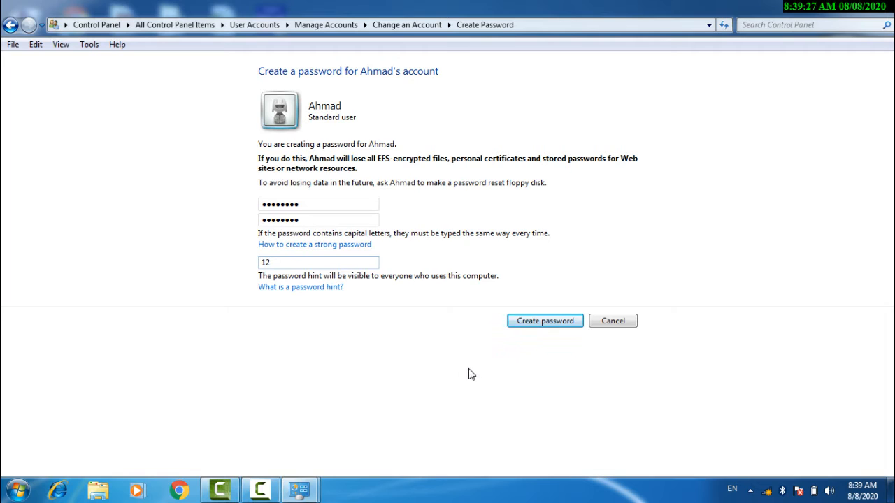
pyautogui.click(536, 328)
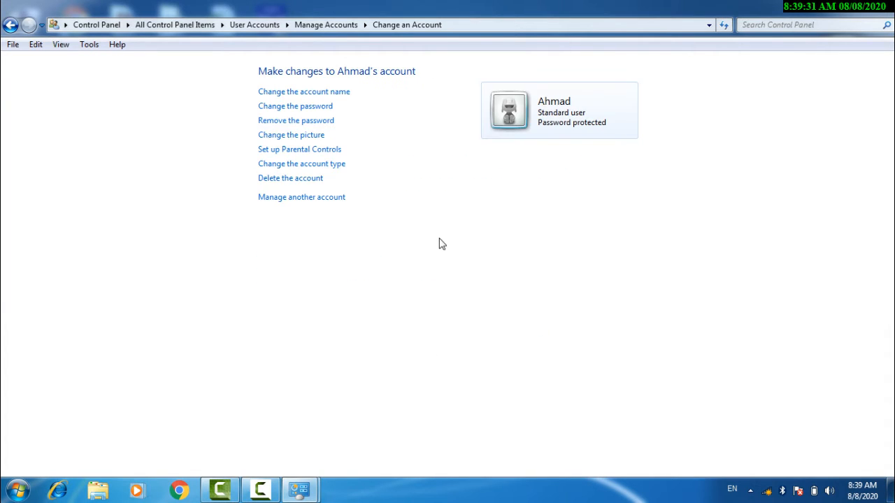
# Replace the standard account's default picture with the built-in soccer-ball image.
pyautogui.click(285, 138)
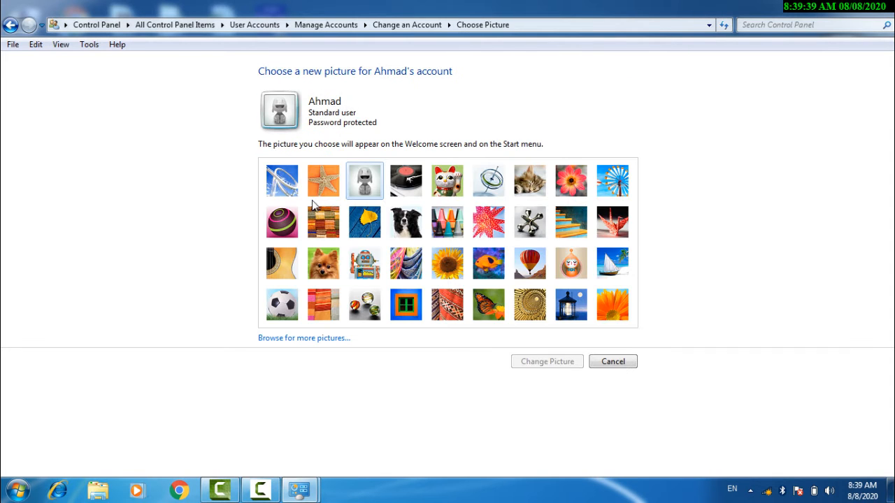
pyautogui.click(280, 308)
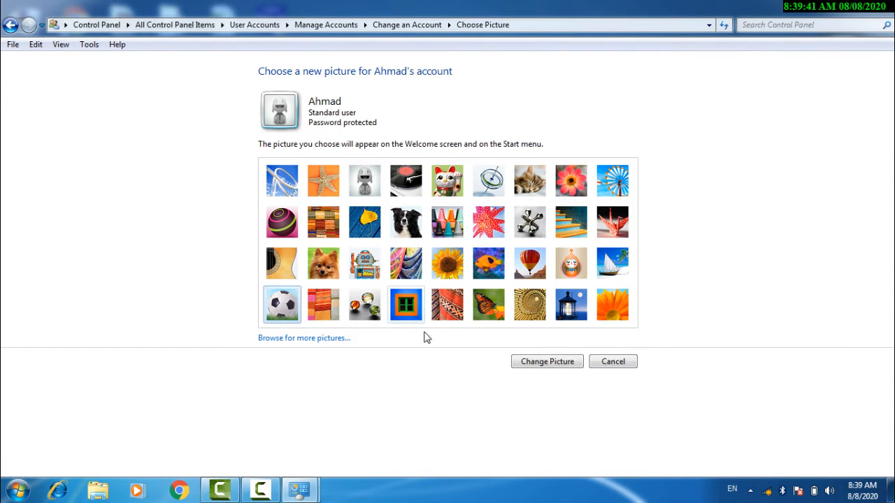
pyautogui.click(538, 365)
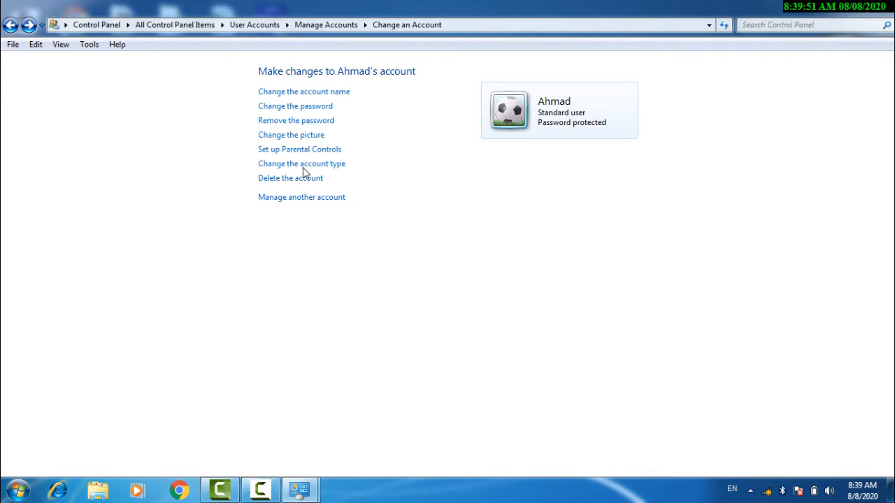
# Cancel out of Change the account type and go back to Manage Accounts.
pyautogui.click(326, 166)
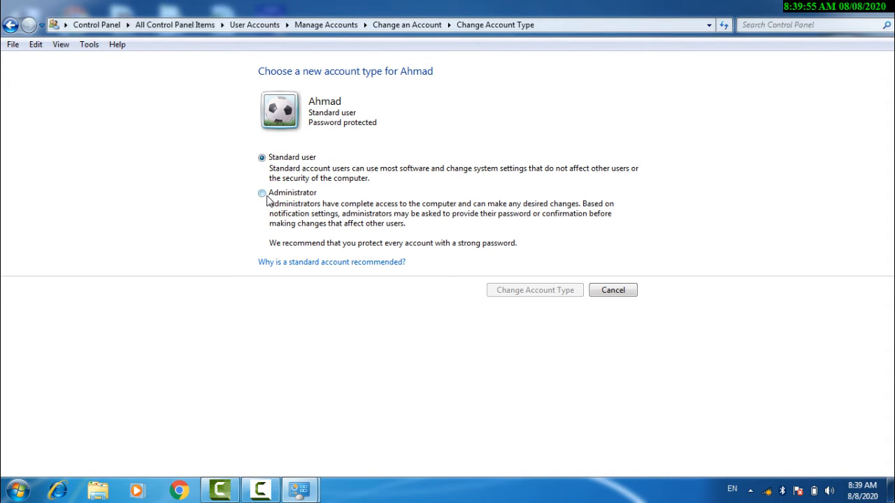
pyautogui.click(620, 293)
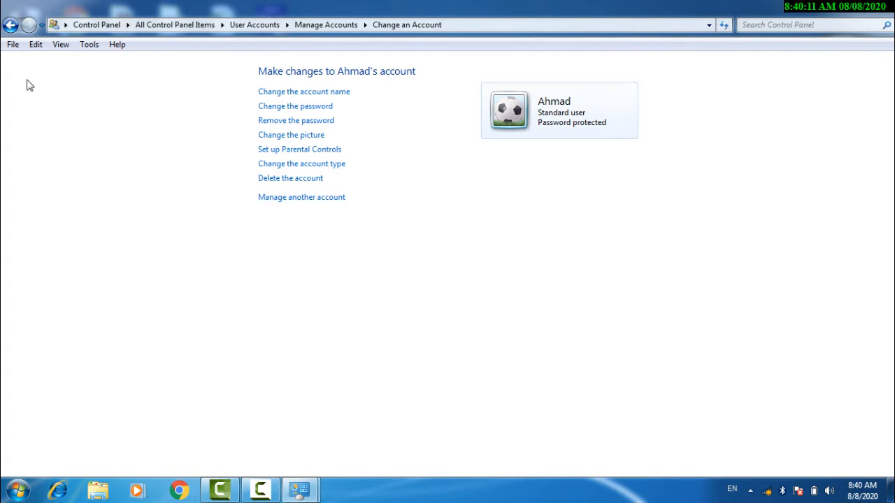
pyautogui.click(10, 25)
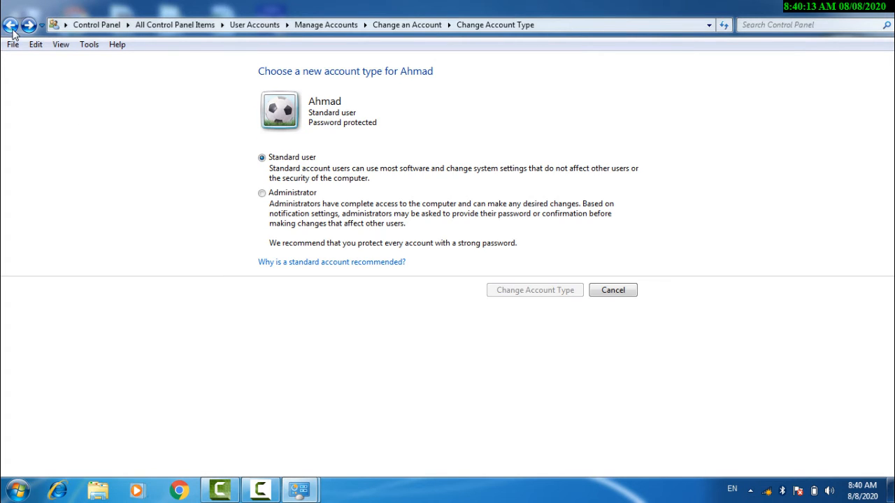
pyautogui.click(10, 25)
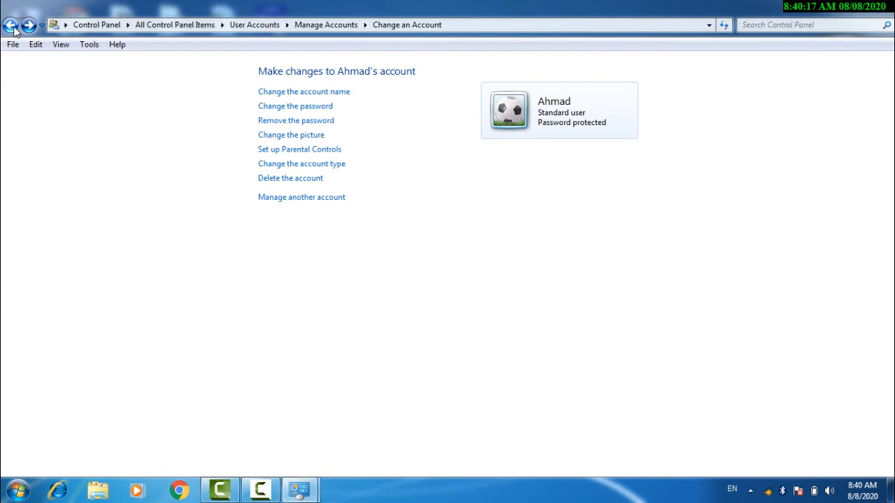
pyautogui.click(10, 26)
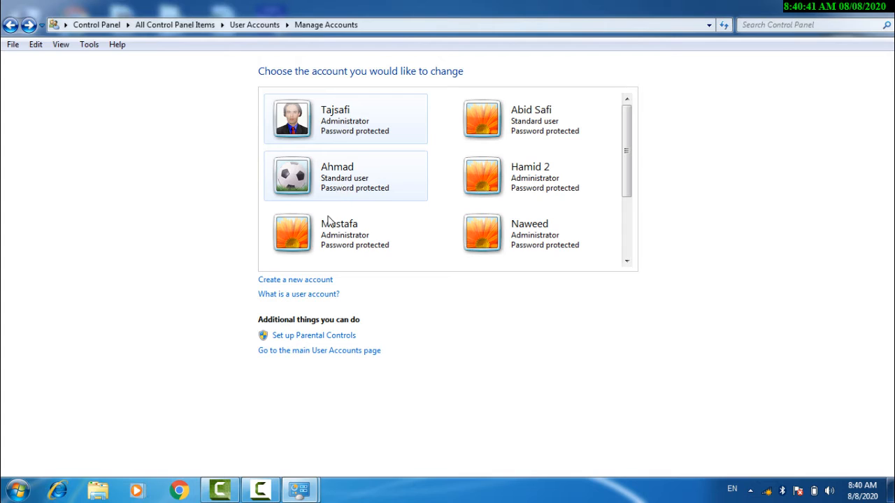
# Switch Parental Controls On for the standard user and open its Program Limits settings.
pyautogui.click(312, 340)
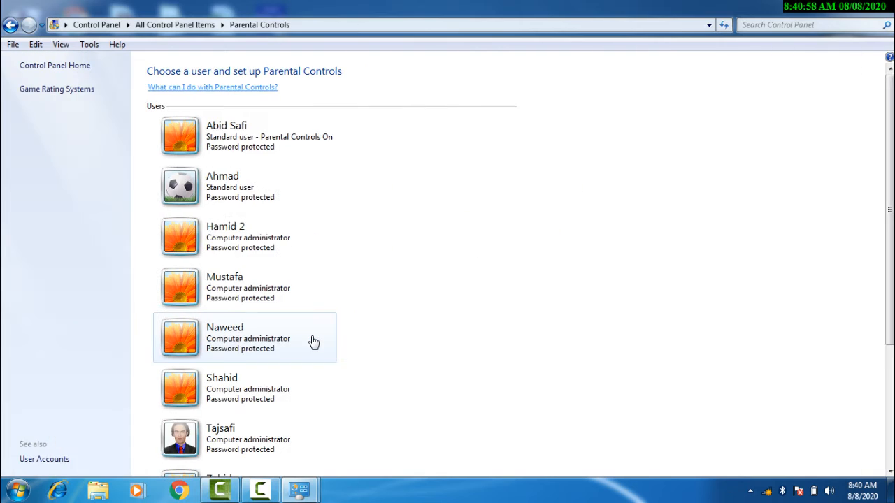
pyautogui.click(185, 190)
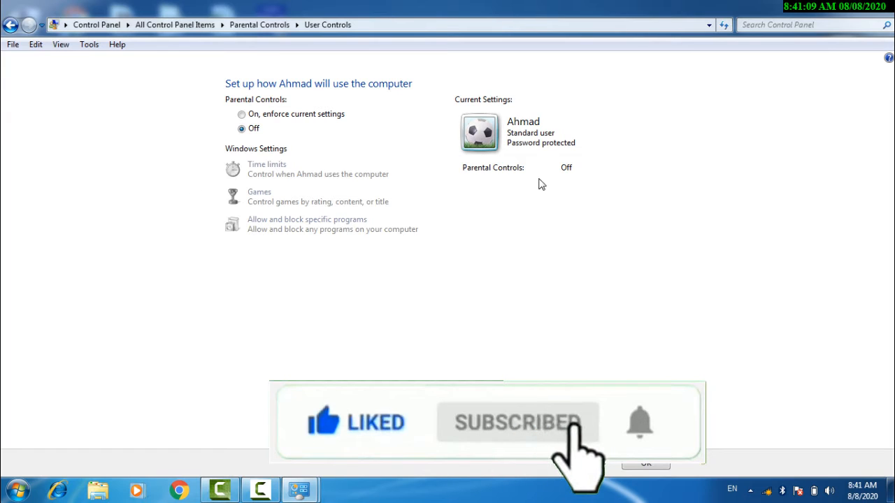
pyautogui.click(252, 117)
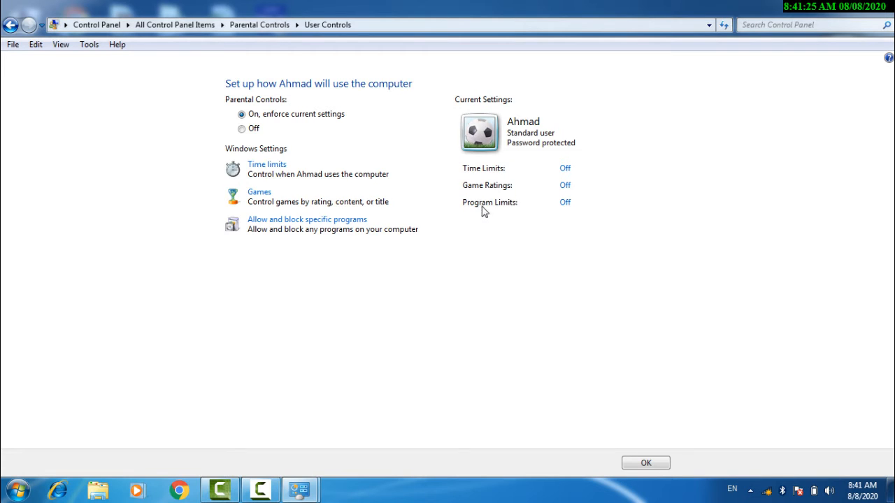
pyautogui.click(566, 202)
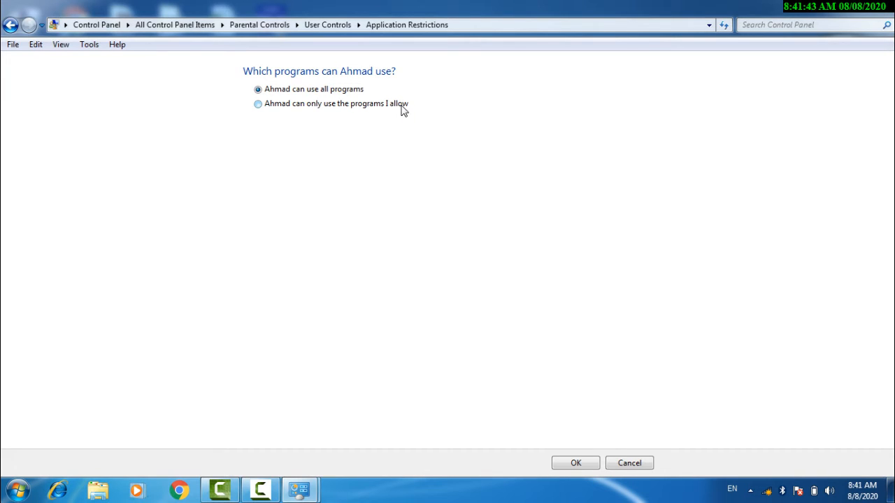
# Restrict the standard user to allowed programs only, ticking EXCEL.EXE in the program list.
pyautogui.click(303, 106)
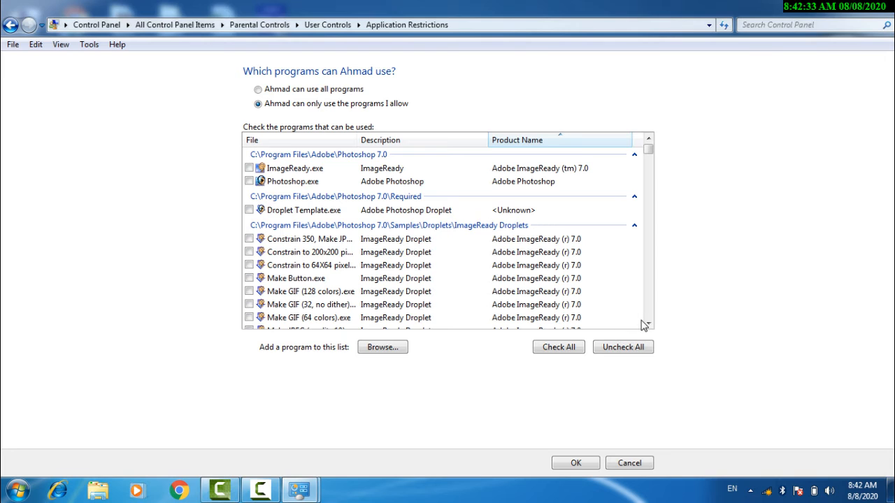
pyautogui.moveTo(648, 326); pyautogui.dragTo(647, 327)
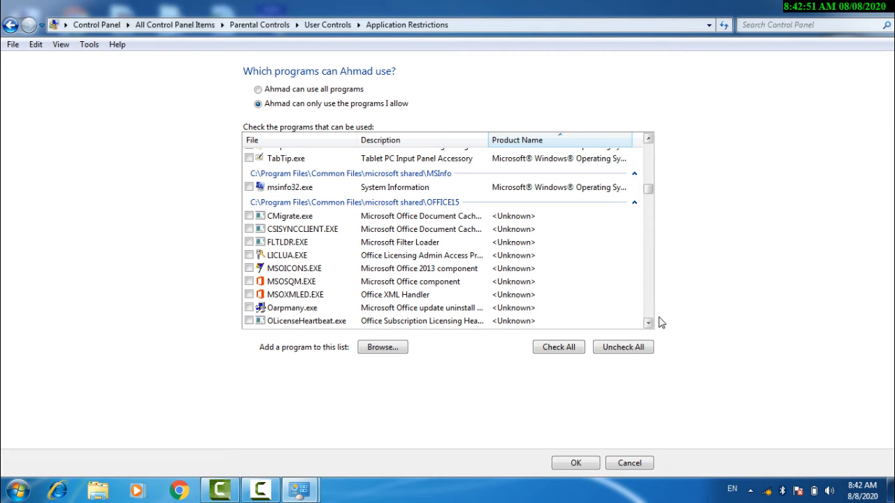
pyautogui.moveTo(649, 327); pyautogui.dragTo(649, 326)
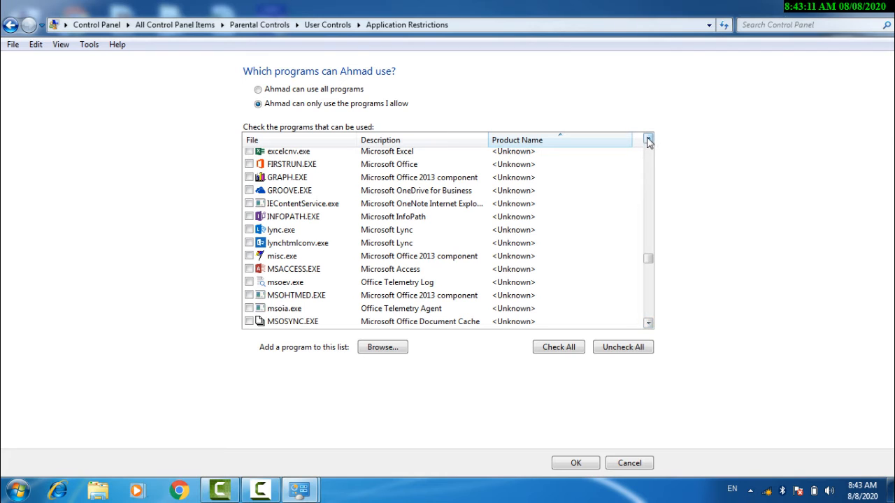
pyautogui.moveTo(648, 139); pyautogui.dragTo(648, 140)
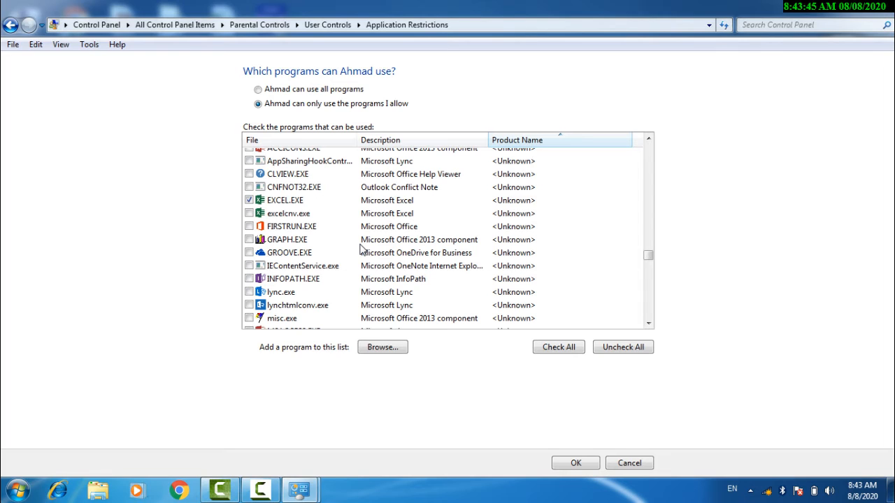
# Cancel the program restrictions and step back to your own user account page.
pyautogui.click(621, 469)
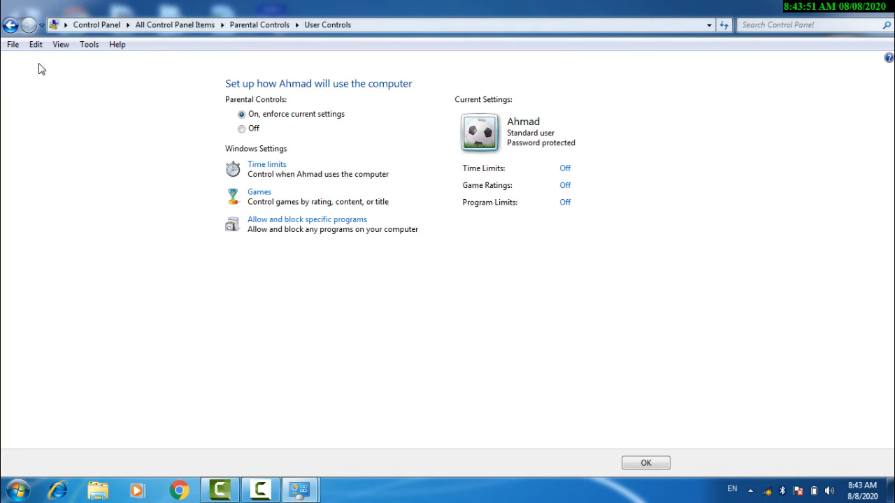
pyautogui.click(10, 25)
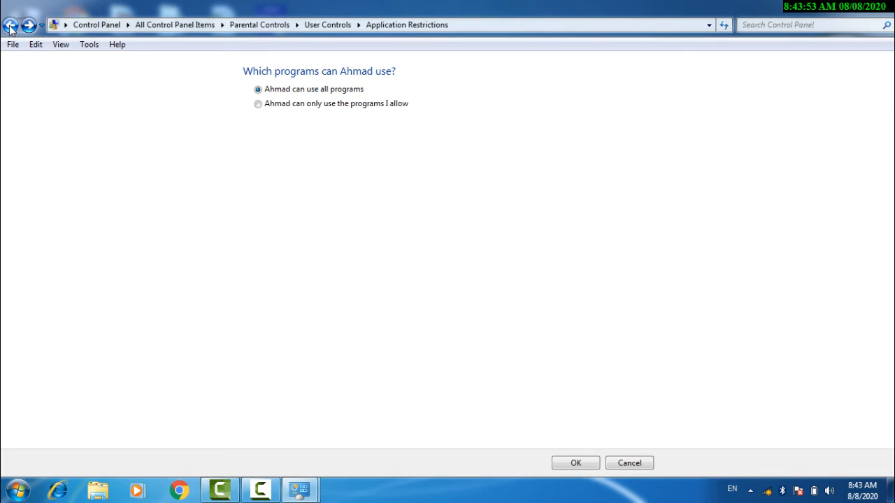
pyautogui.click(9, 25)
pyautogui.click(10, 25)
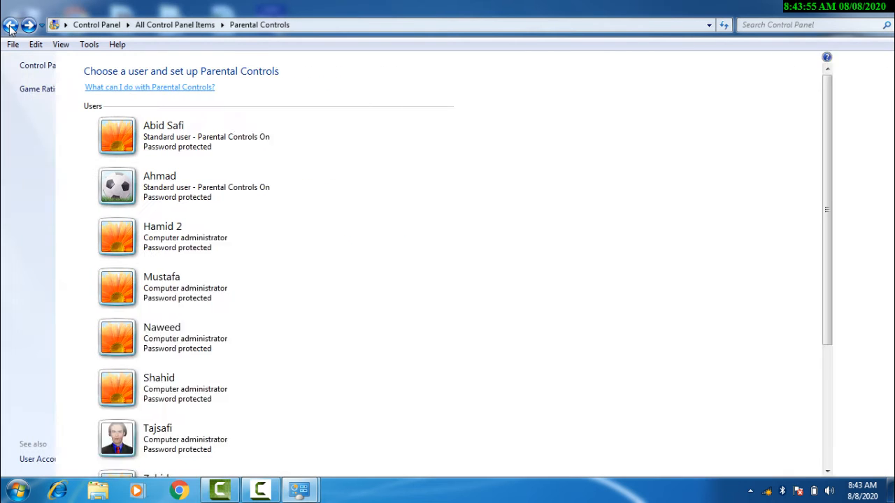
pyautogui.click(10, 25)
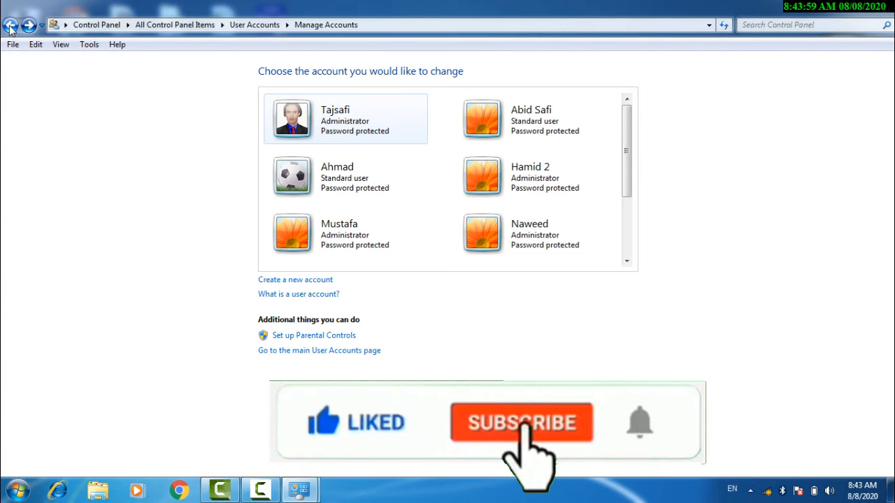
pyautogui.click(10, 25)
pyautogui.click(10, 26)
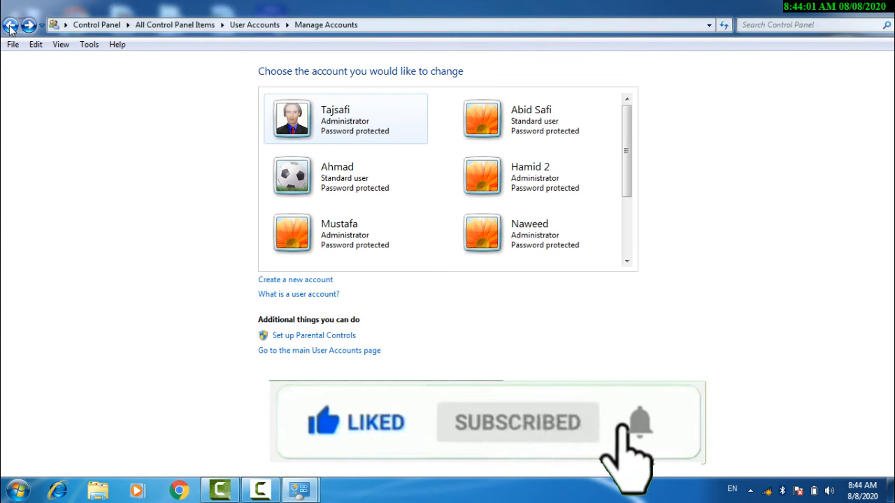
pyautogui.click(9, 25)
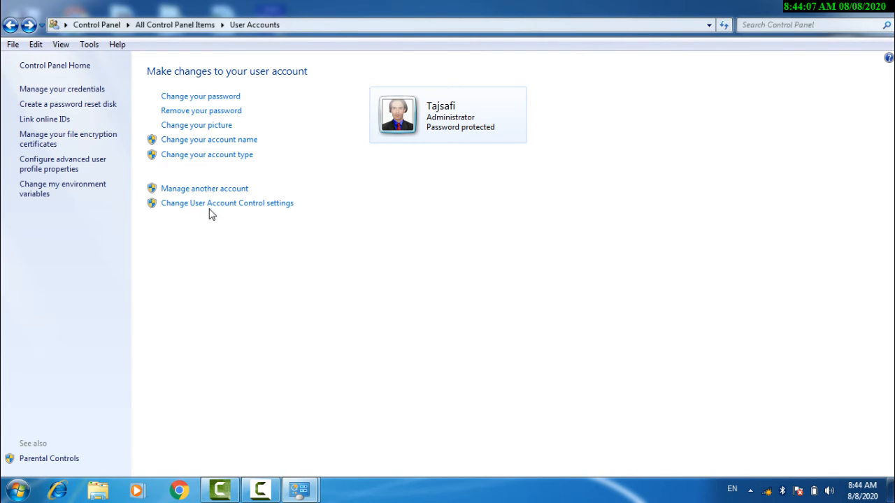
# Try the UAC slider from Always notify to Never notify, cancel unchanged, and close User Accounts.
pyautogui.click(252, 204)
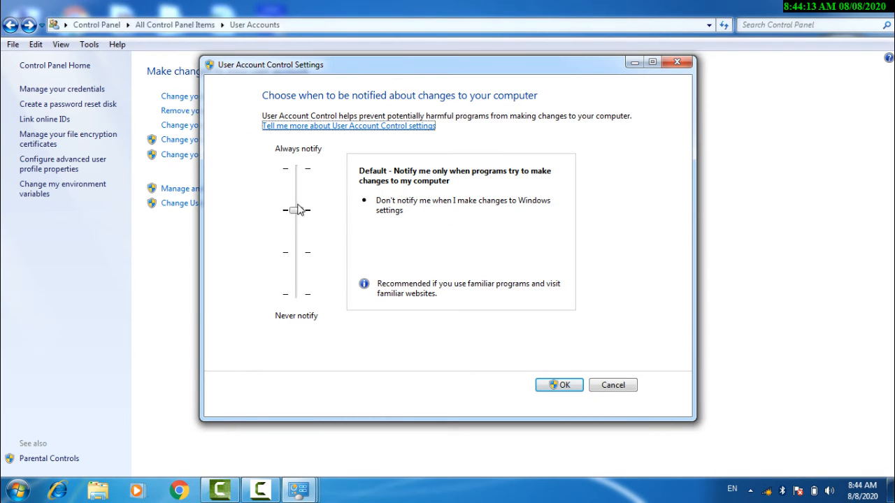
pyautogui.moveTo(298, 210)
pyautogui.mouseDown()
pyautogui.moveTo(298, 173)
pyautogui.moveTo(296, 292)
pyautogui.moveTo(291, 213)
pyautogui.mouseUp()
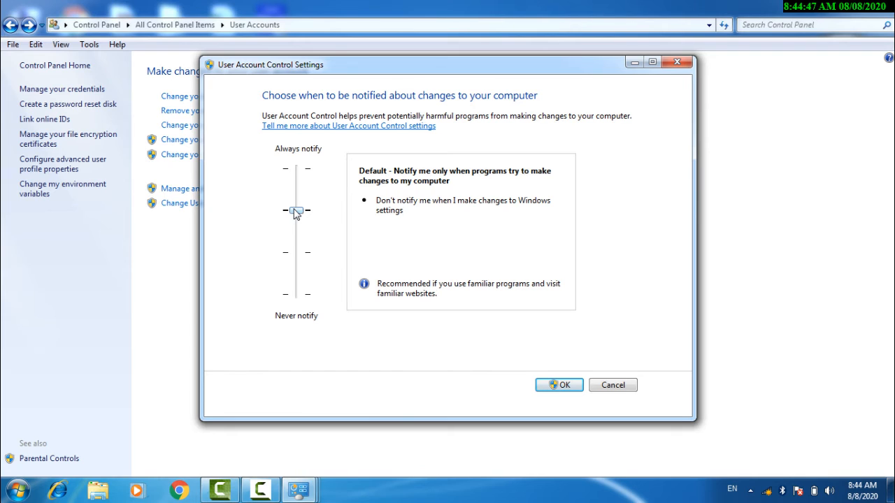
pyautogui.moveTo(296, 214); pyautogui.dragTo(298, 294)
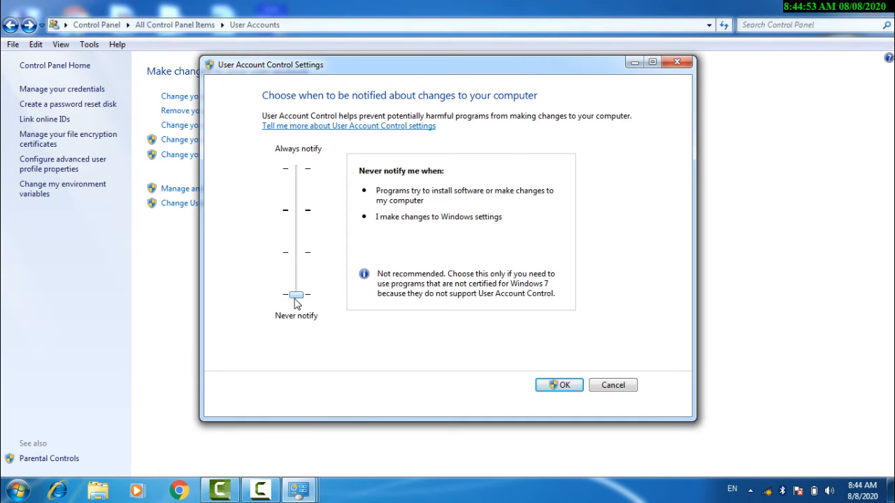
pyautogui.moveTo(296, 302); pyautogui.dragTo(293, 220)
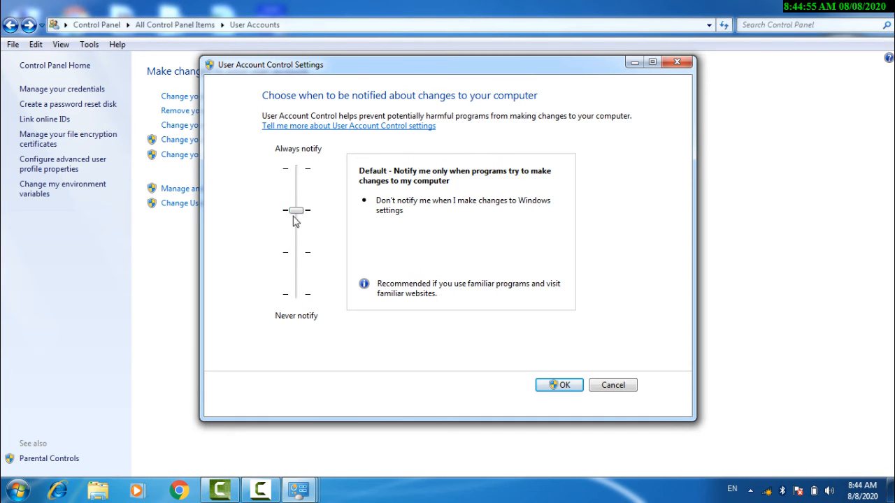
pyautogui.moveTo(299, 215); pyautogui.dragTo(291, 165)
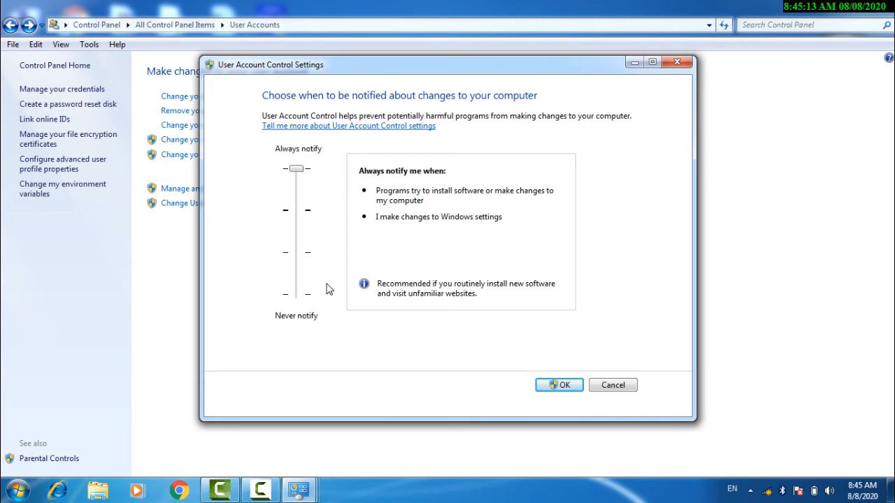
pyautogui.click(622, 389)
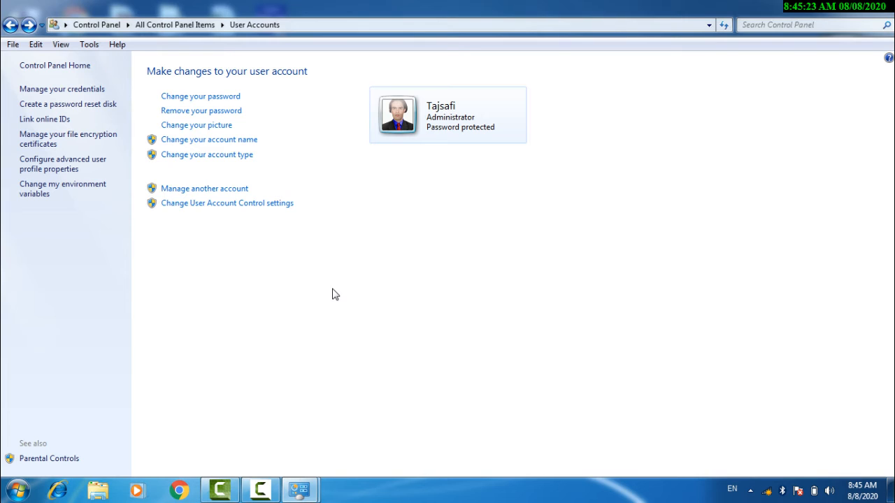
pyautogui.click(874, 6)
# Launch Computer Management from Computer and show the Users folder under Local Users and Groups.
pyautogui.click(875, 6)
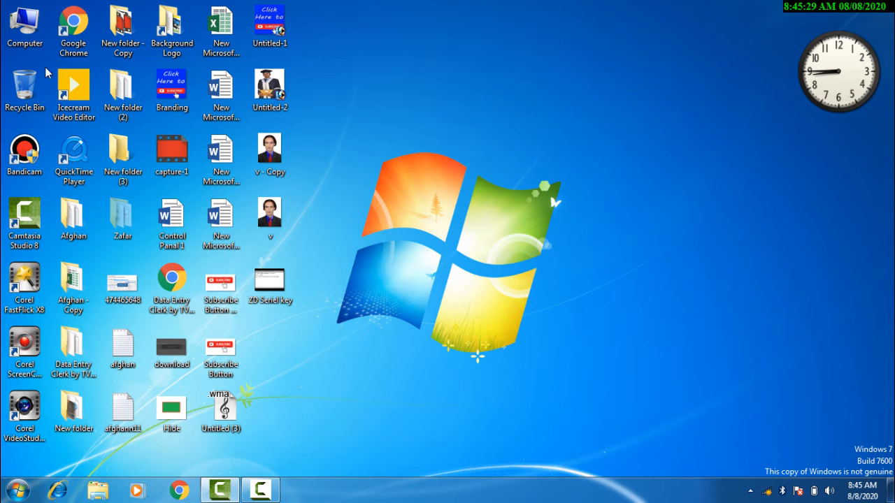
pyautogui.rightClick(23, 33)
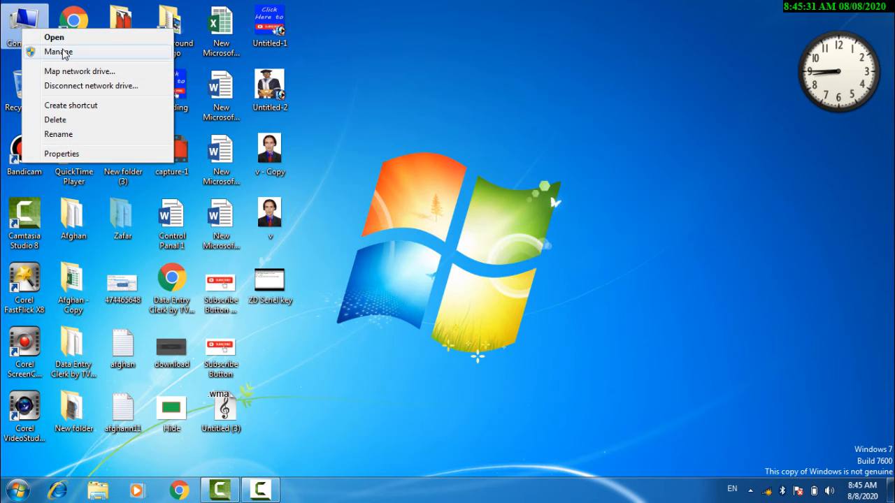
pyautogui.click(64, 54)
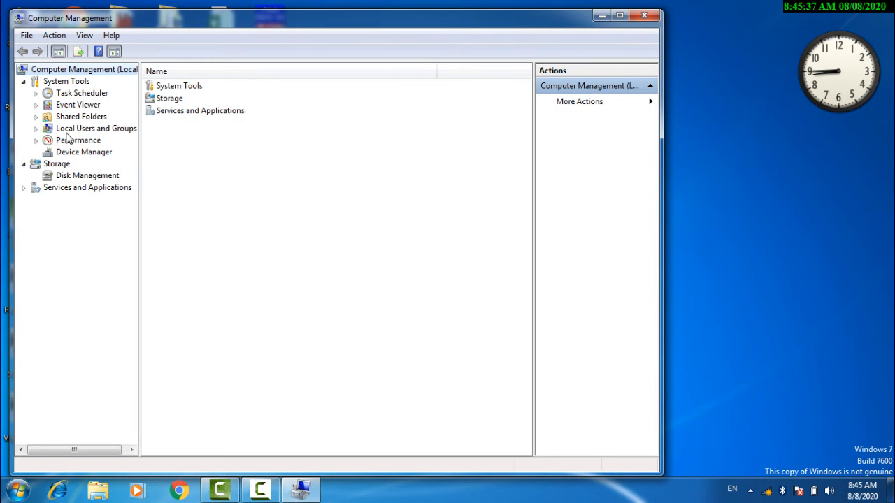
pyautogui.click(68, 131)
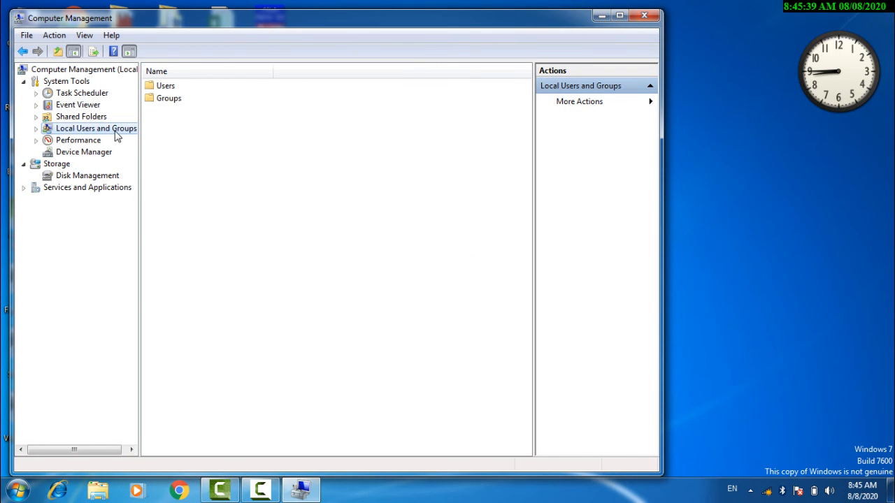
pyautogui.click(36, 130)
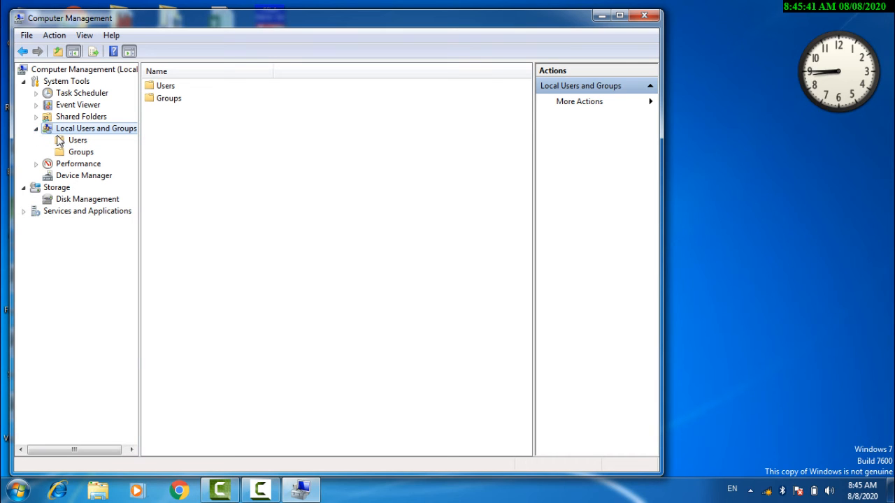
pyautogui.click(70, 141)
pyautogui.click(76, 152)
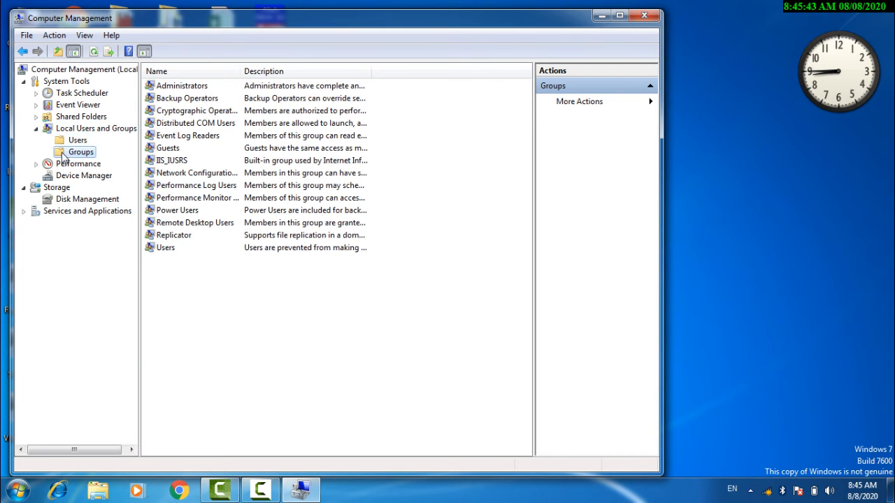
pyautogui.click(70, 141)
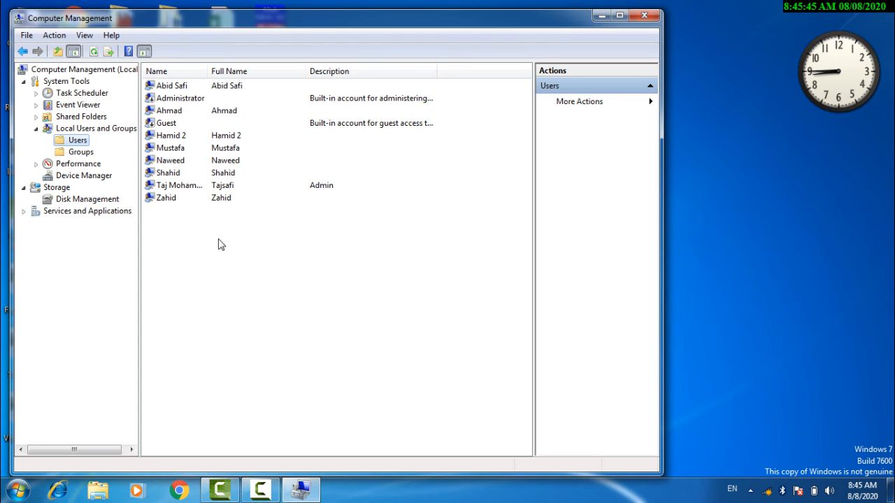
# Start a new local user named Asad and enter its password and confirmation.
pyautogui.rightClick(185, 245)
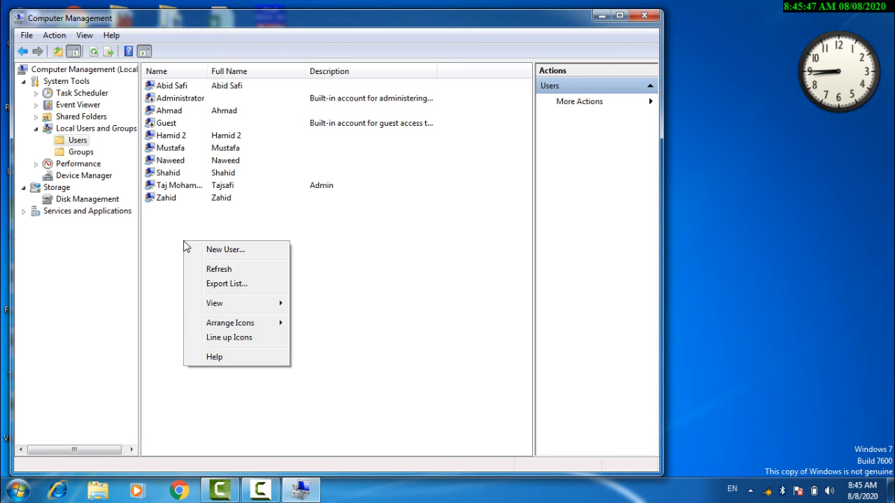
pyautogui.click(221, 253)
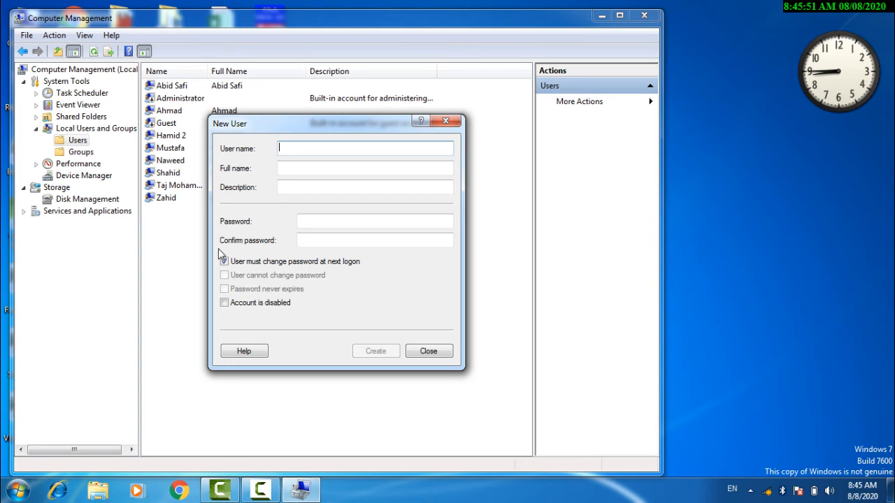
pyautogui.write('Asad')
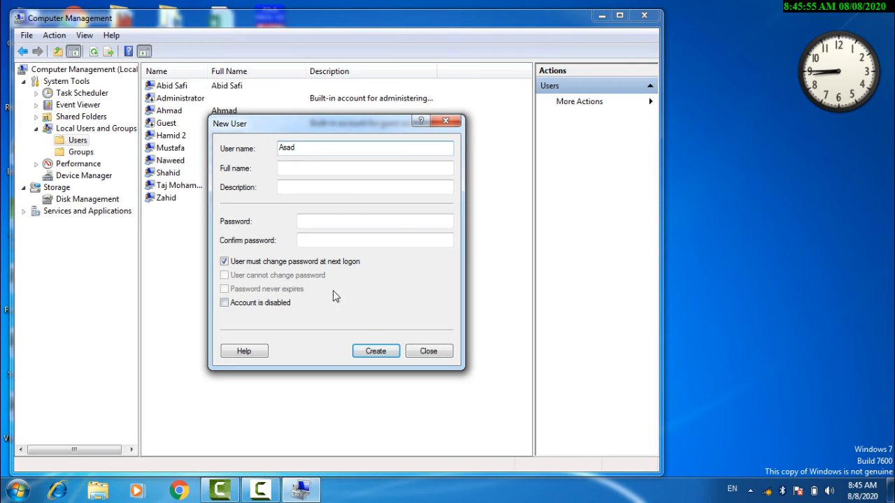
pyautogui.click(292, 168)
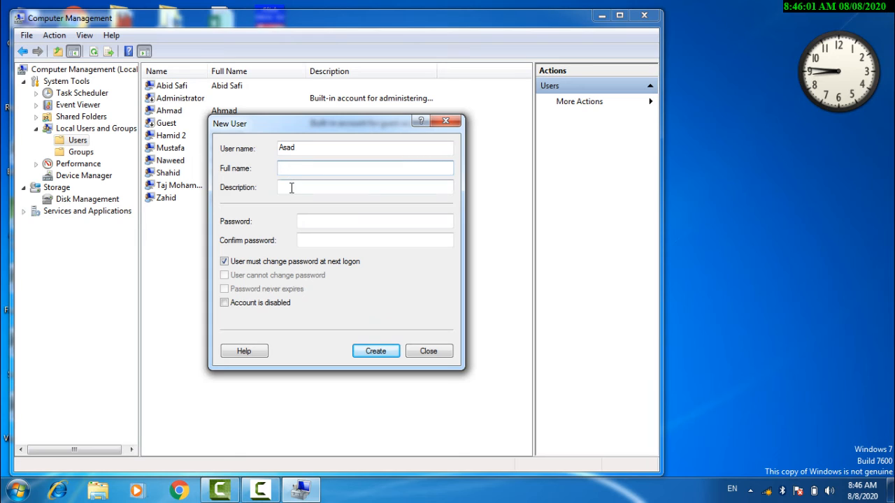
pyautogui.click(292, 187)
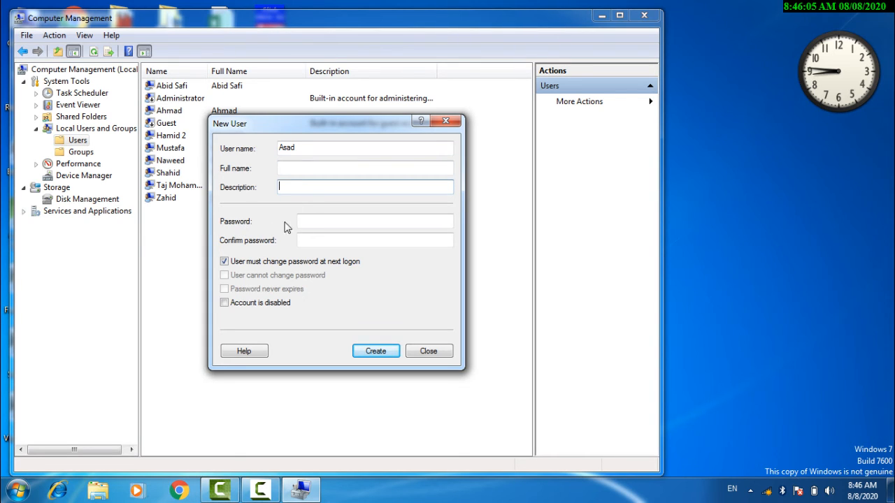
pyautogui.click(314, 222)
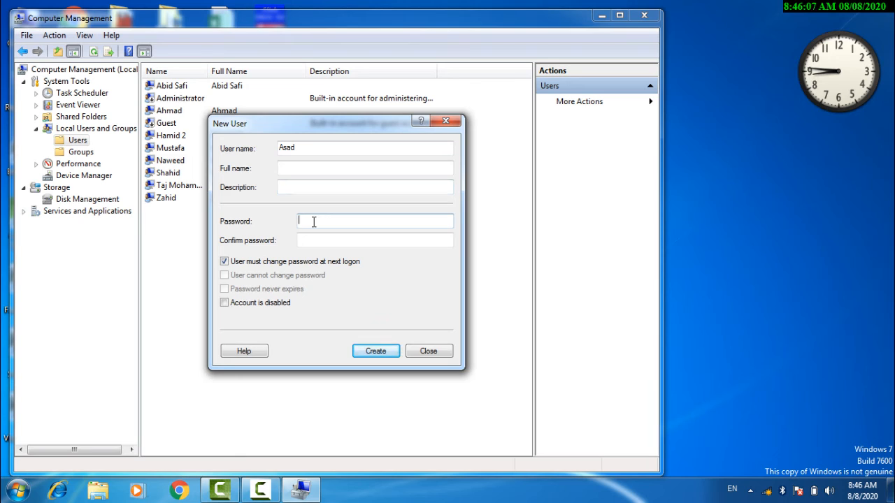
pyautogui.press('Tab')
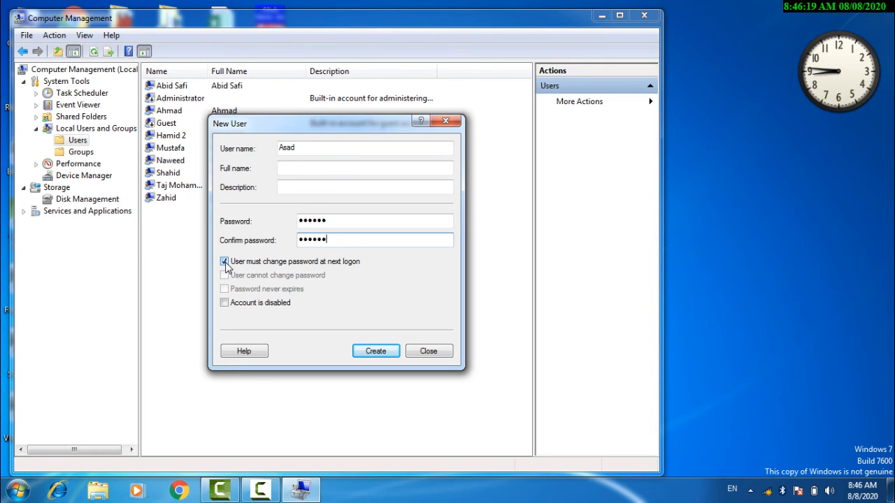
# Untick must-change, tick cannot-change and never-expires, then create the Asad account.
pyautogui.click(227, 265)
pyautogui.click(229, 266)
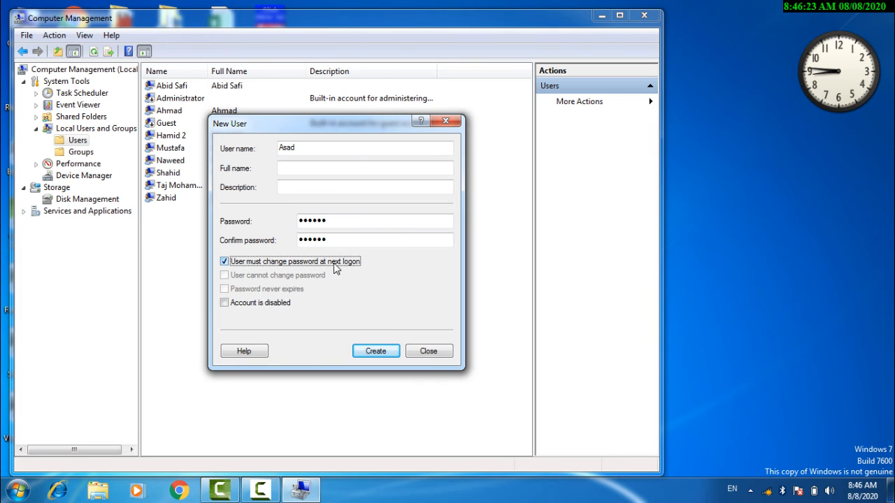
pyautogui.click(270, 263)
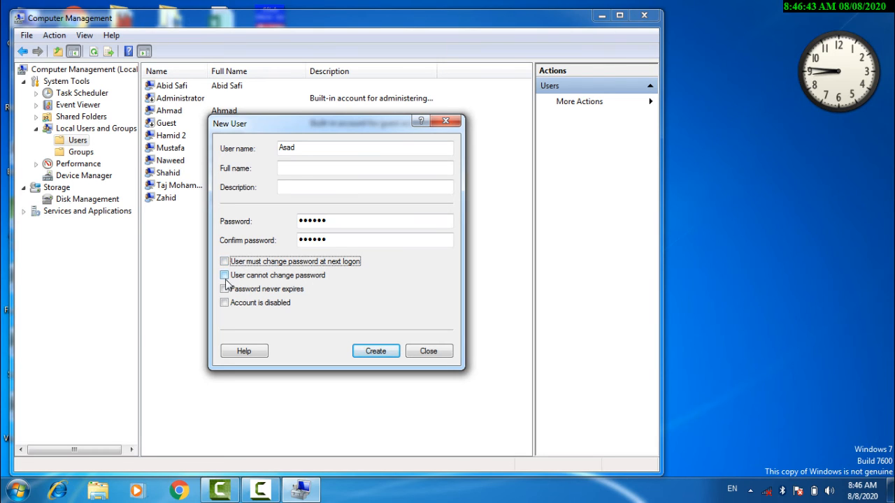
pyautogui.click(292, 278)
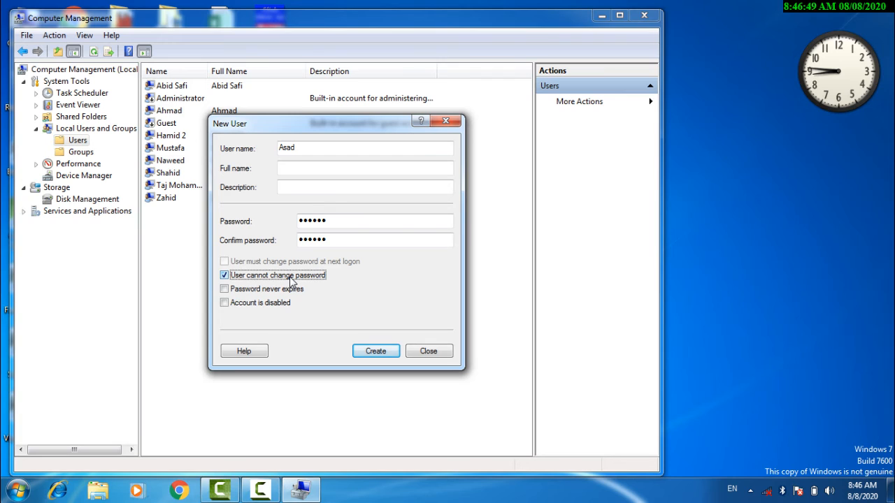
pyautogui.click(241, 294)
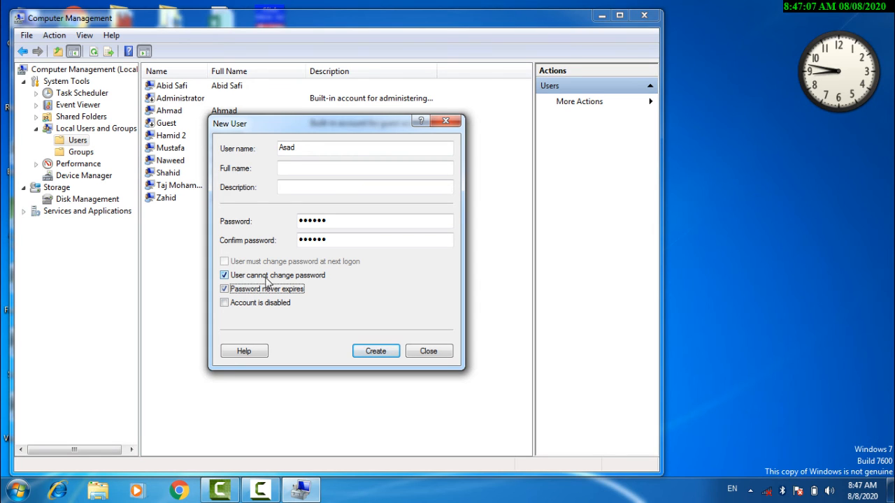
pyautogui.click(374, 352)
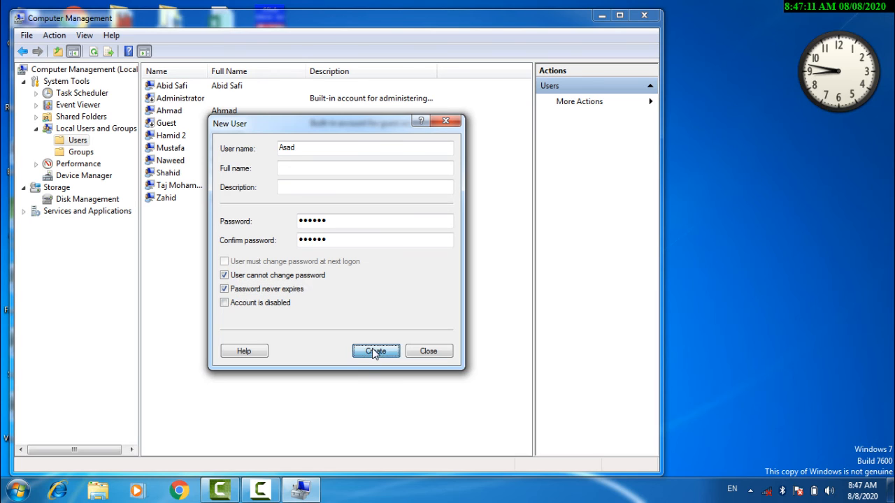
pyautogui.click(440, 355)
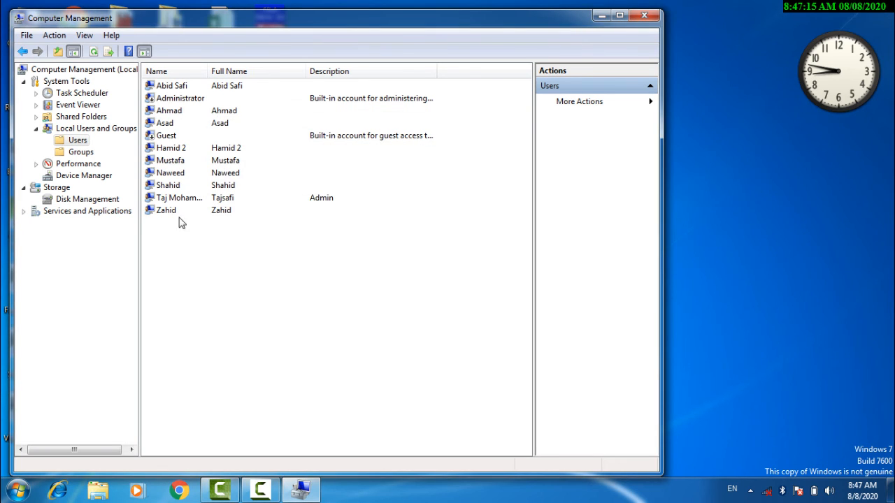
# Open the Administrators group properties and list all accounts via Advanced Find Now.
pyautogui.click(162, 125)
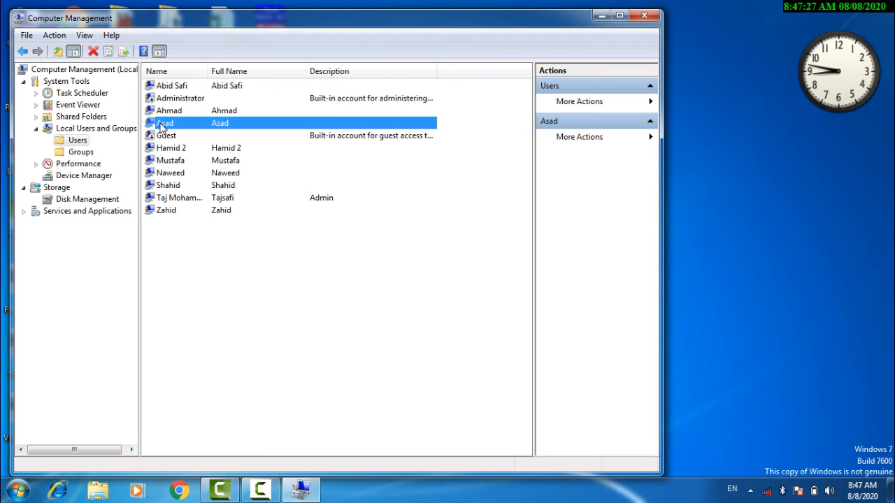
pyautogui.click(78, 153)
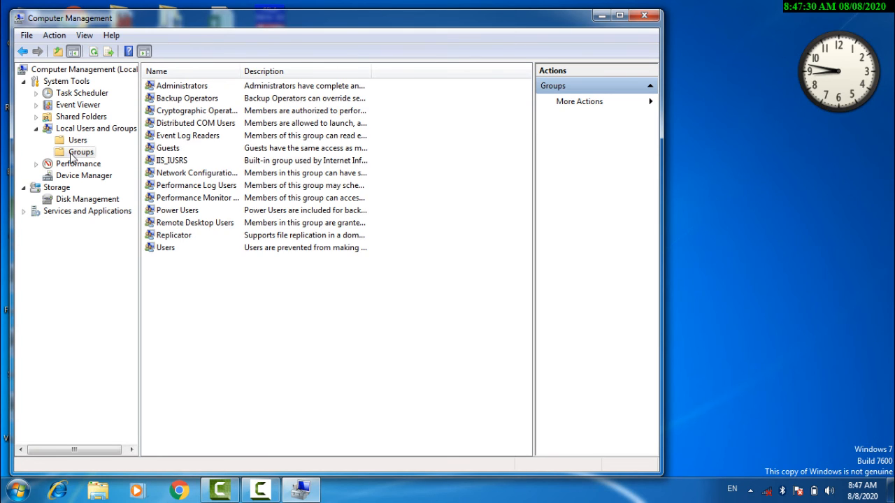
pyautogui.doubleClick(177, 90)
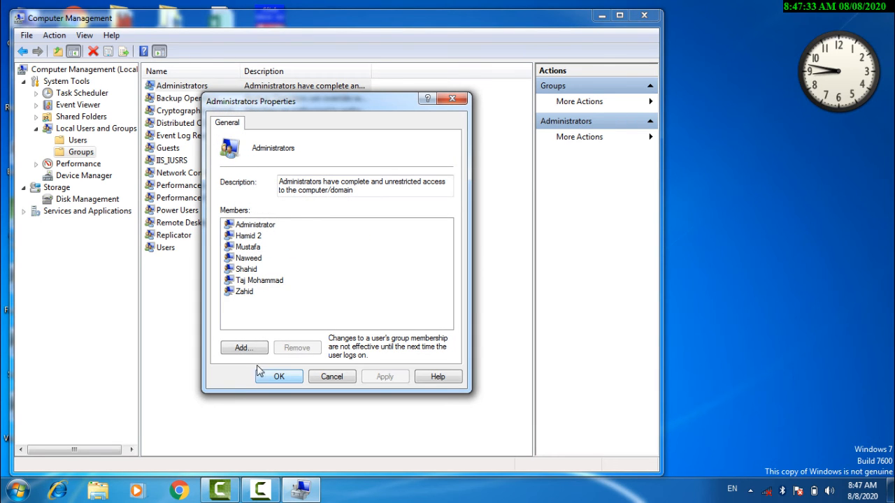
pyautogui.click(244, 348)
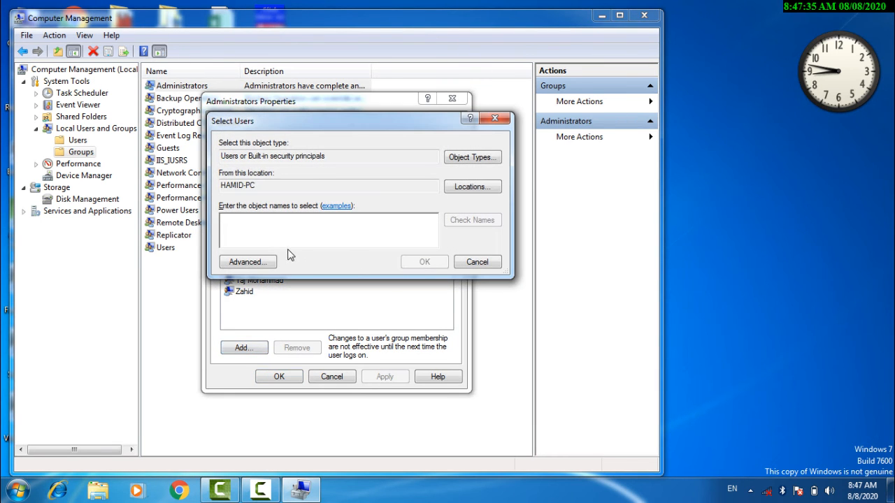
pyautogui.click(257, 262)
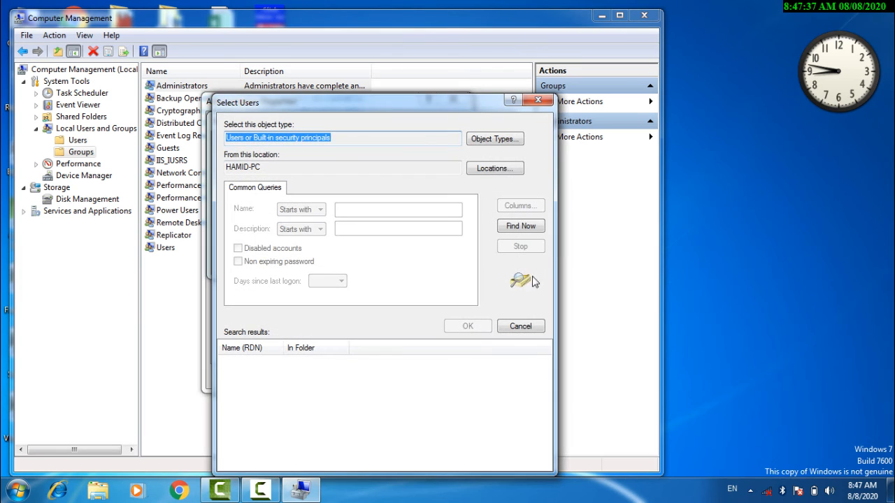
pyautogui.click(530, 227)
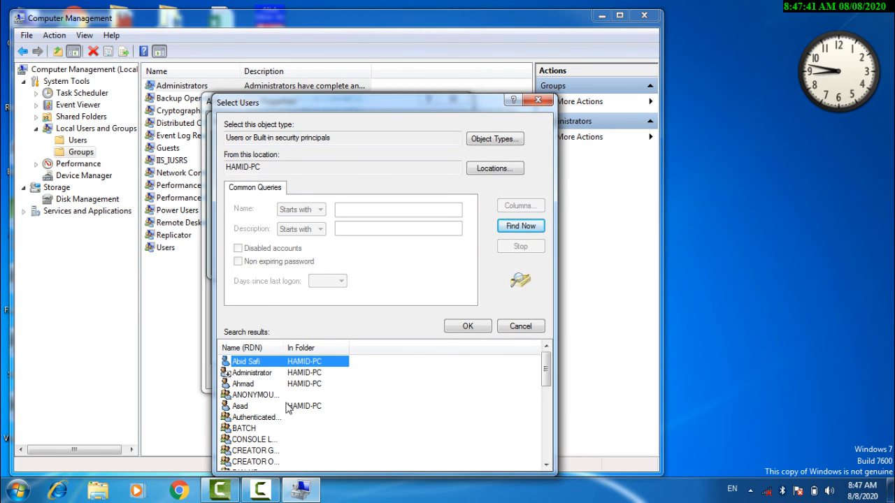
# Add Asad to the Administrators members, apply, and return to the Users list.
pyautogui.click(245, 409)
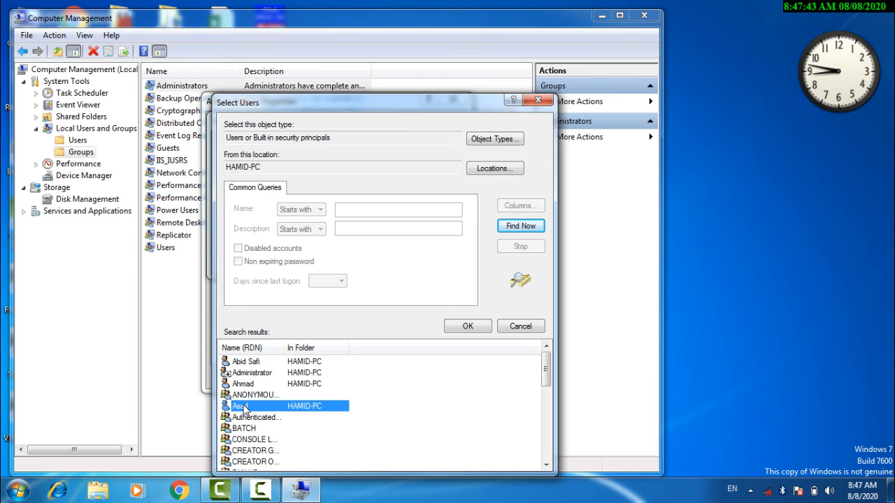
pyautogui.click(451, 326)
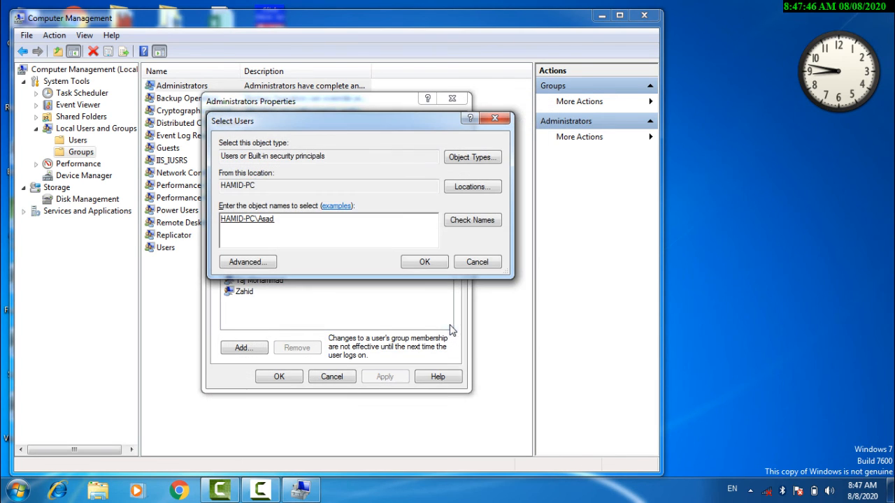
pyautogui.click(420, 262)
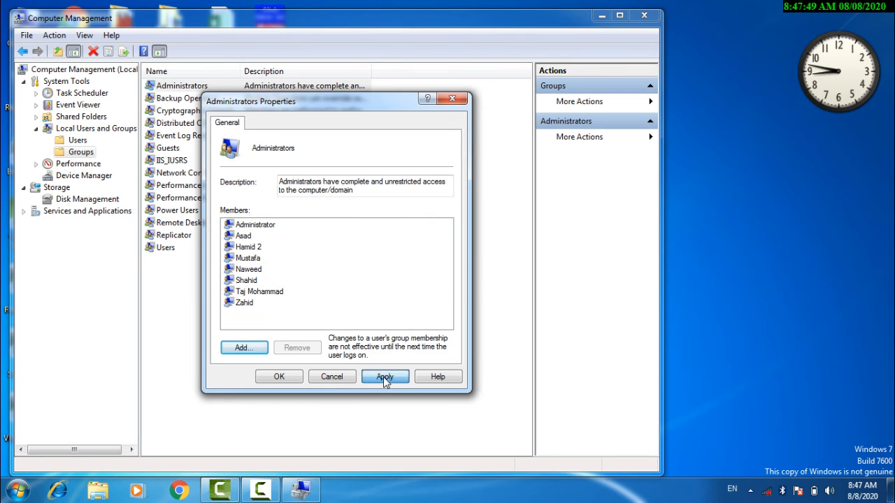
pyautogui.click(383, 377)
pyautogui.click(280, 377)
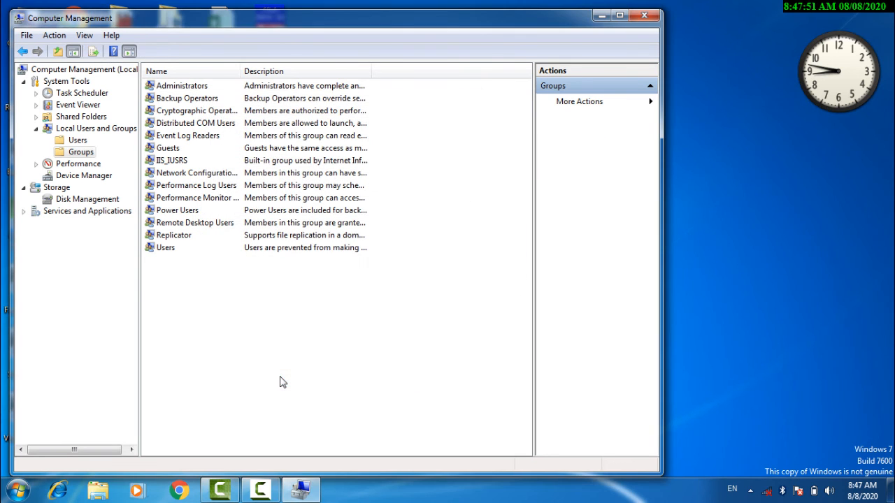
pyautogui.click(78, 140)
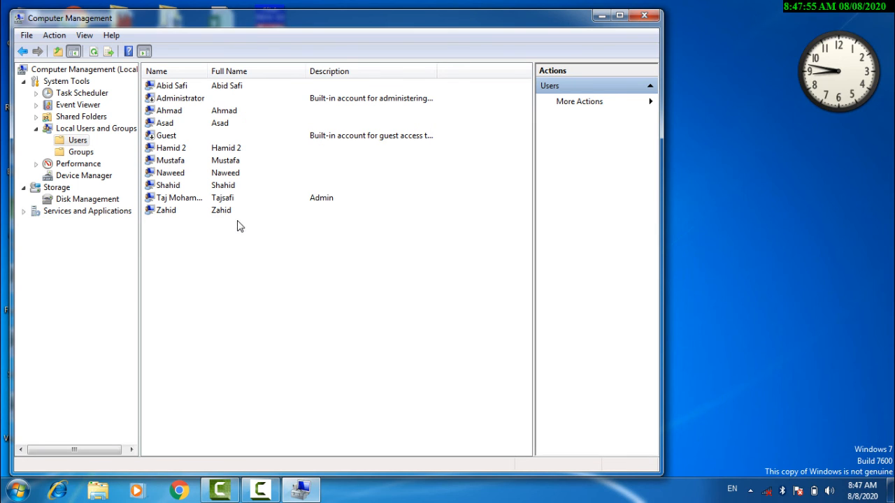
pyautogui.rightClick(168, 126)
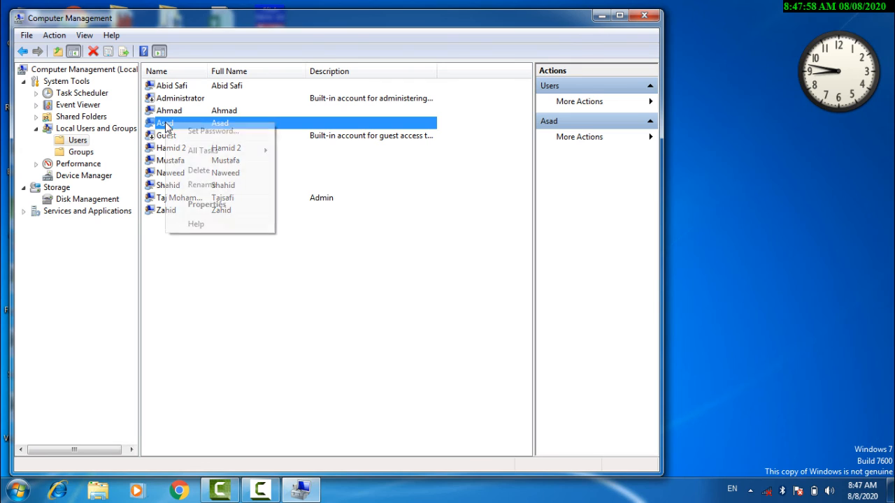
pyautogui.click(216, 133)
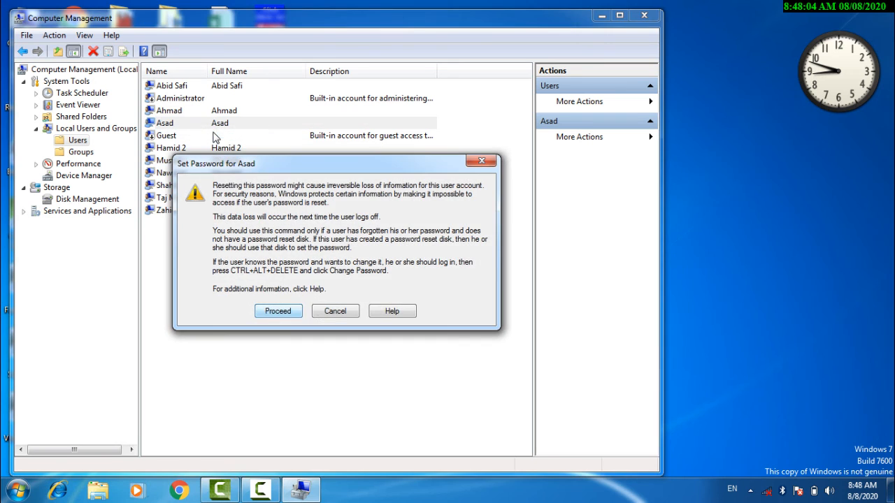
pyautogui.click(298, 315)
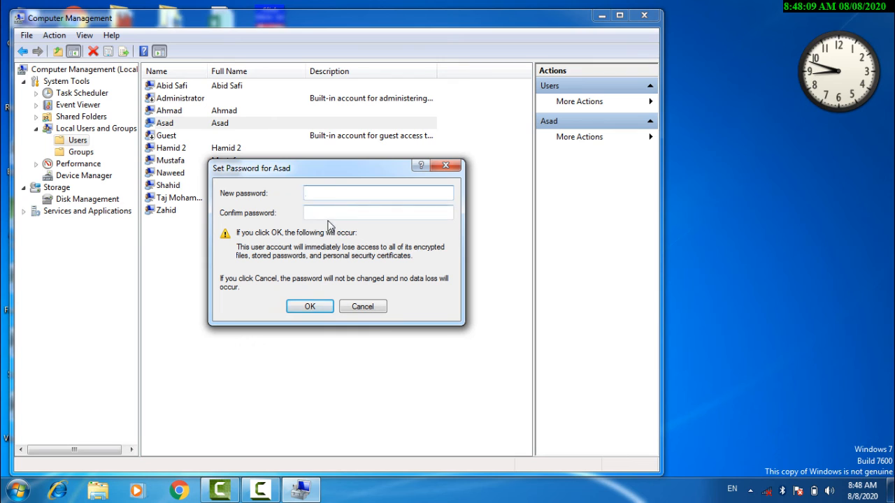
pyautogui.click(364, 309)
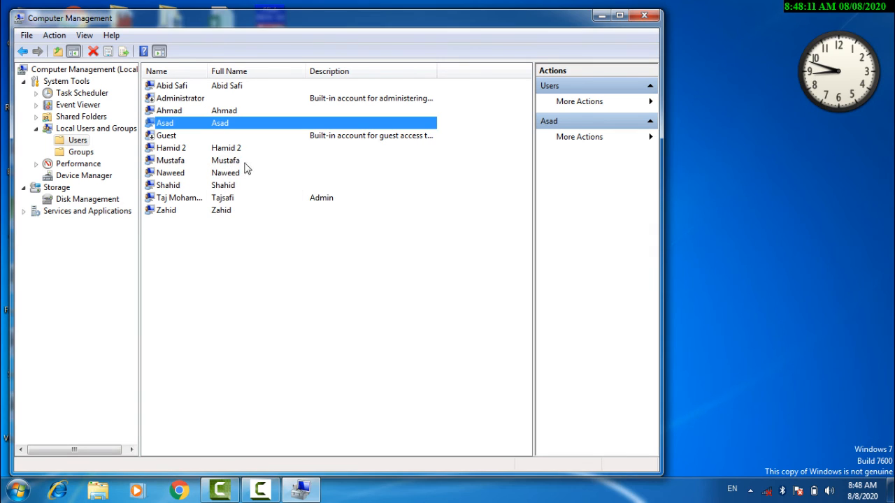
pyautogui.rightClick(177, 130)
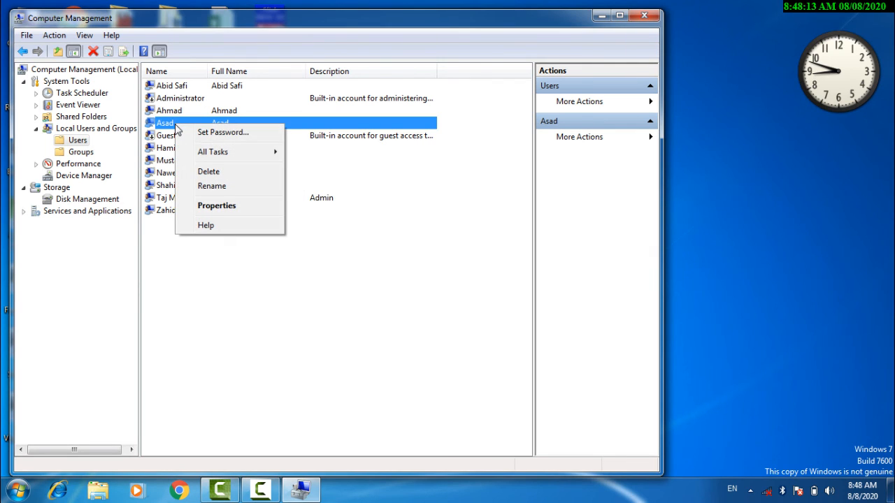
pyautogui.moveTo(200, 156)
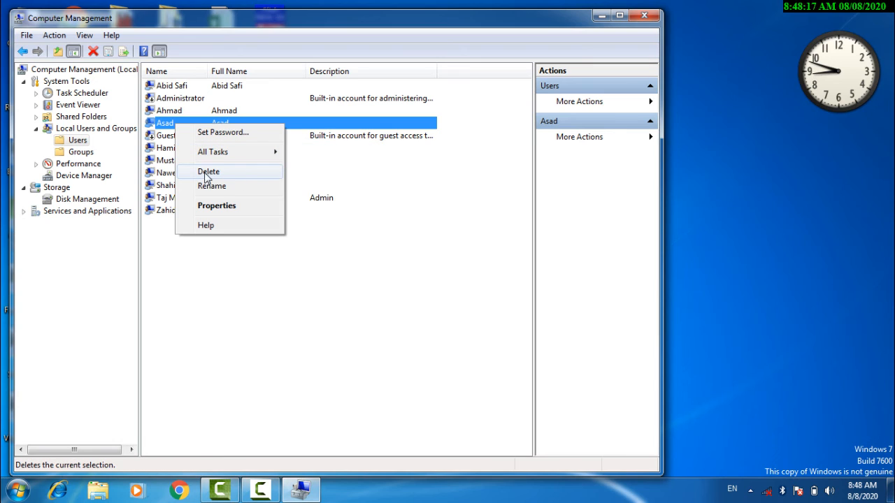
pyautogui.click(218, 207)
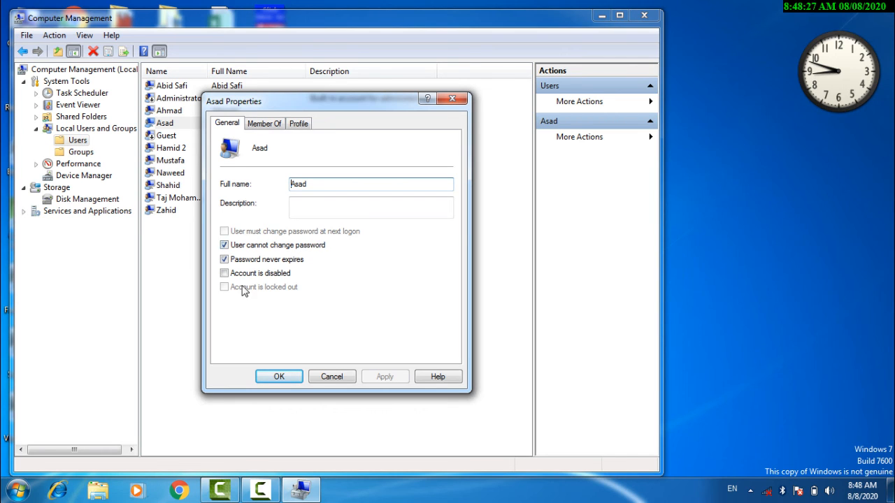
pyautogui.click(311, 212)
pyautogui.click(266, 125)
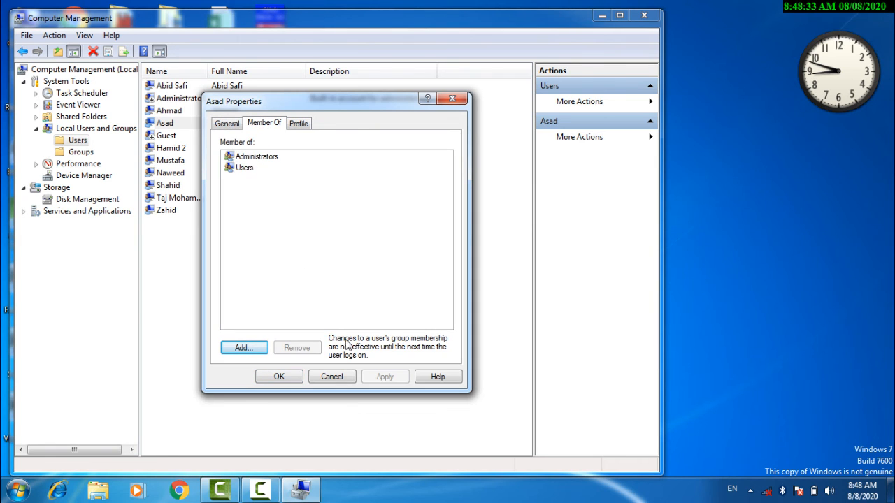
pyautogui.click(332, 377)
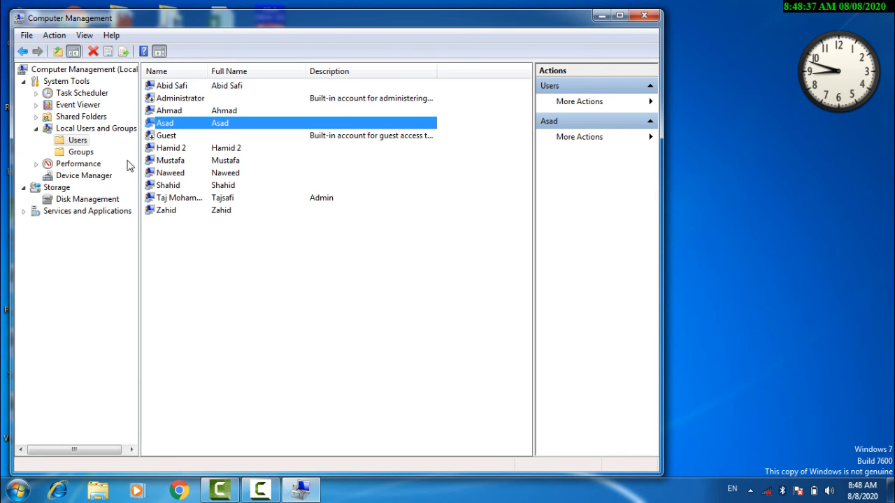
pyautogui.rightClick(246, 266)
# Start a new local user named Salaam and enter its password twice.
pyautogui.click(284, 275)
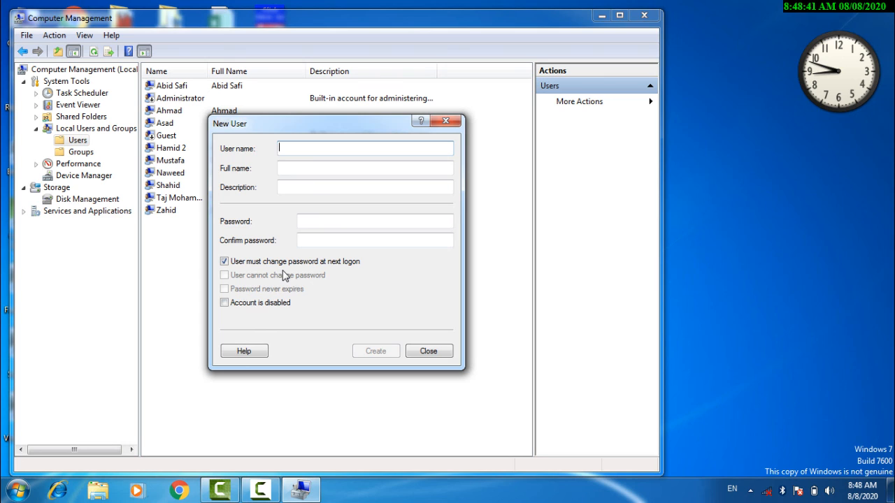
pyautogui.write('Salaam')
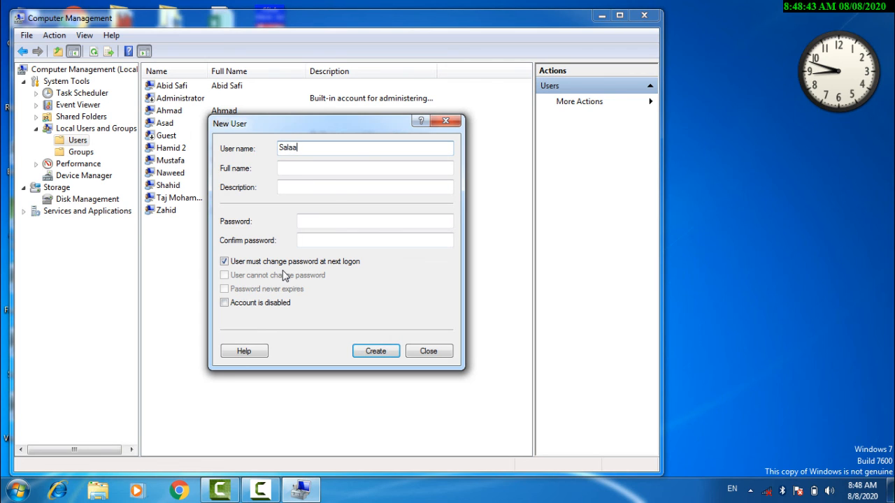
pyautogui.click(325, 220)
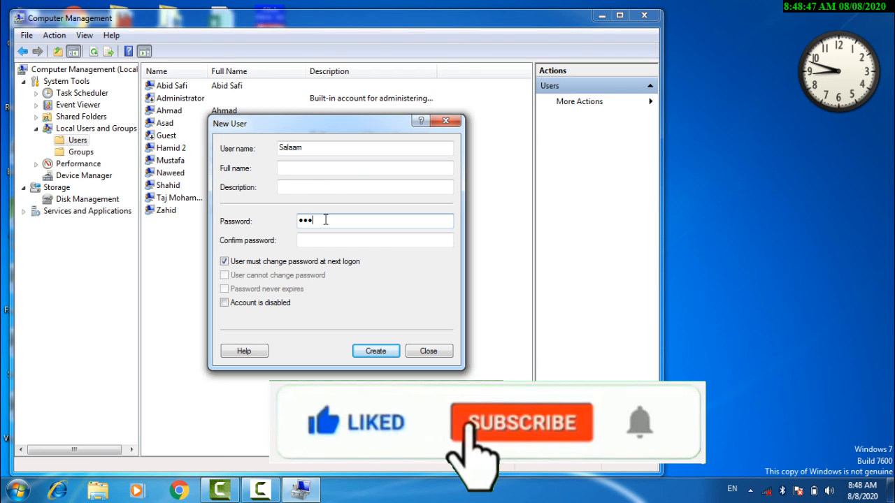
pyautogui.press('Tab')
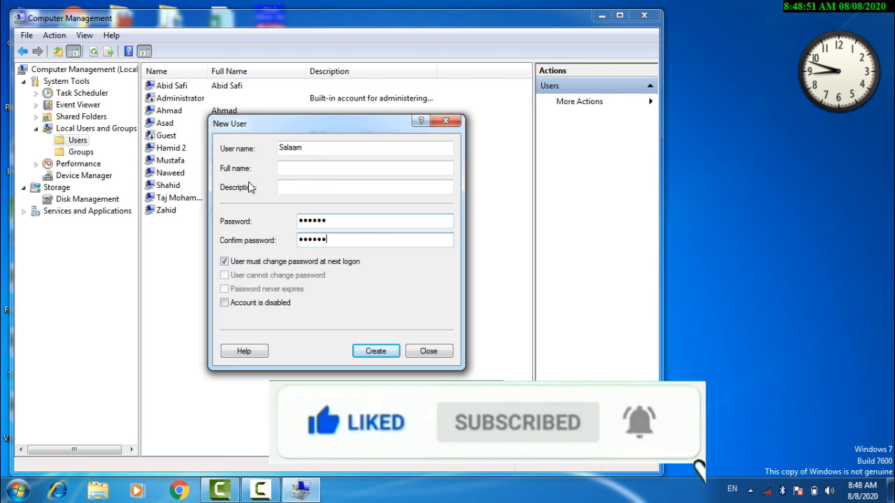
# Untick must-change, tick cannot-change and never-expires, then create the Salaam account.
pyautogui.click(238, 263)
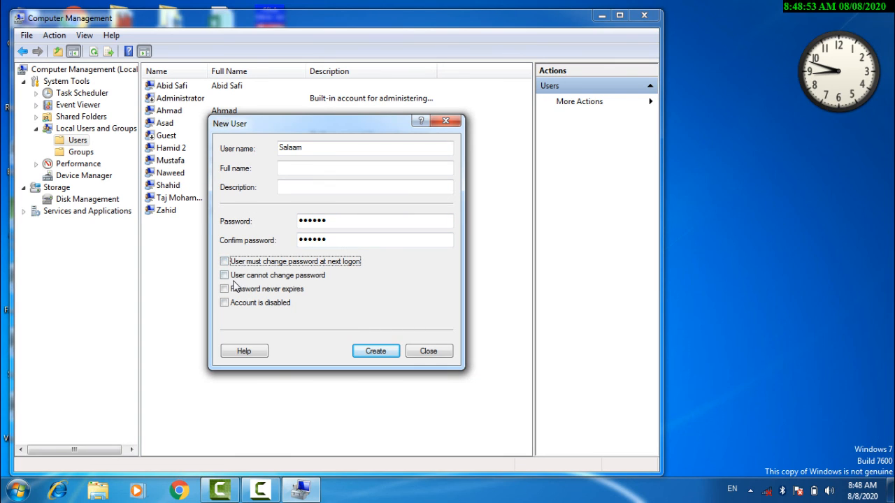
pyautogui.click(235, 277)
pyautogui.click(235, 291)
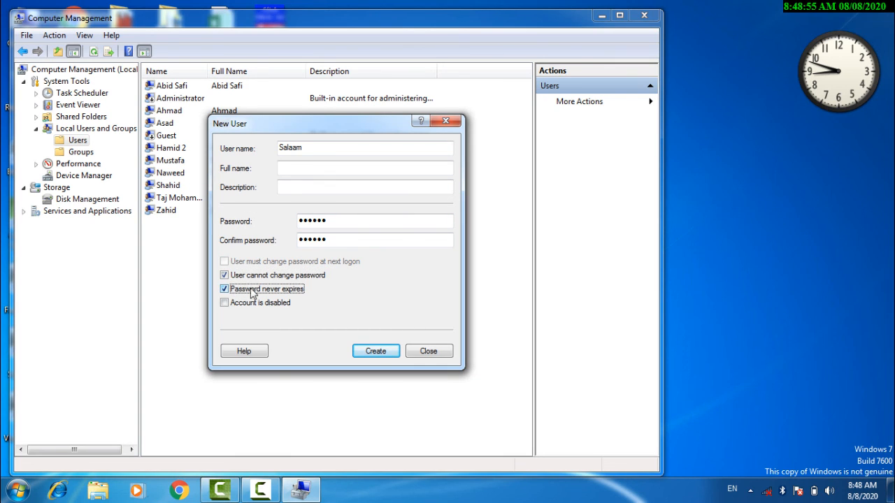
pyautogui.click(372, 356)
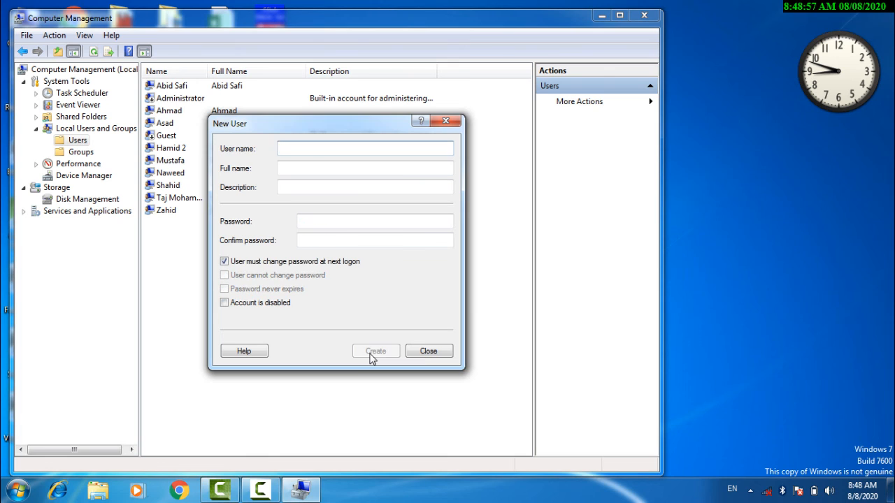
pyautogui.click(426, 352)
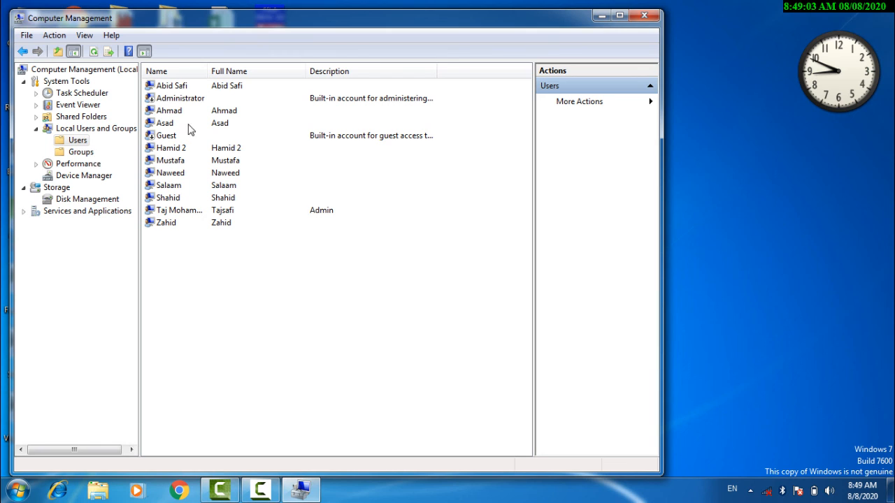
# Add the Administrators group on Salaam's Member Of tab and apply the change.
pyautogui.rightClick(170, 189)
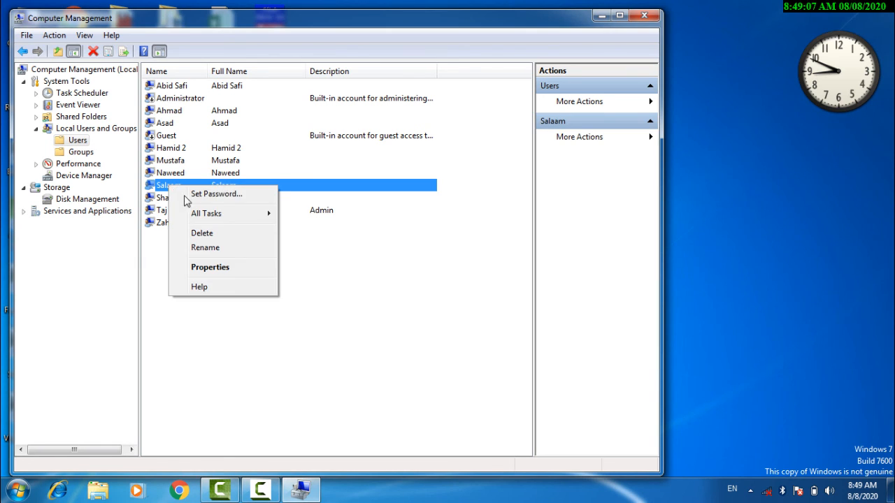
pyautogui.click(225, 270)
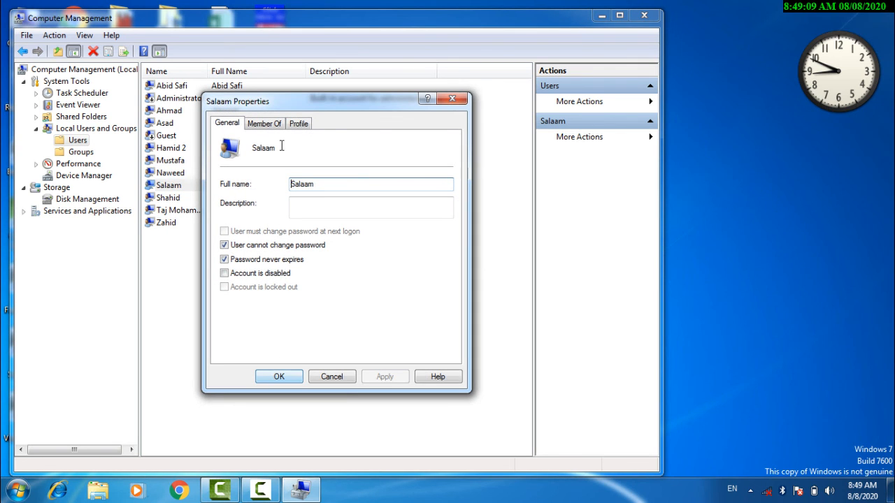
pyautogui.click(270, 133)
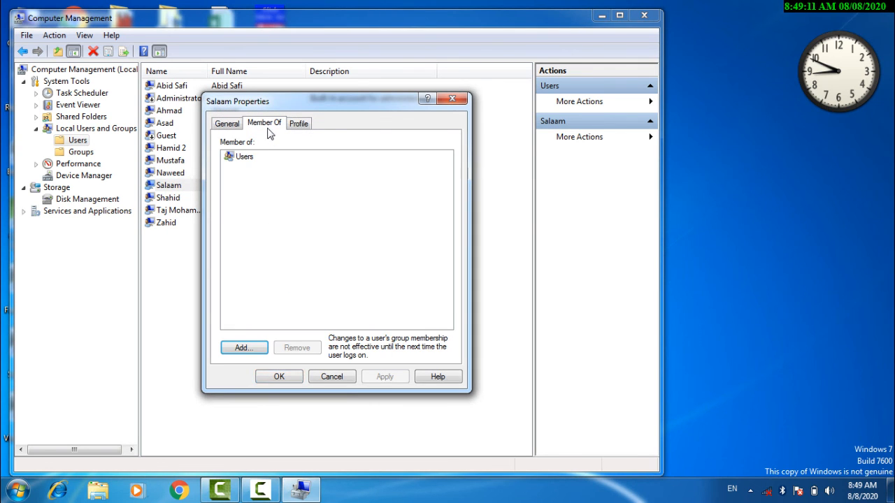
pyautogui.click(245, 350)
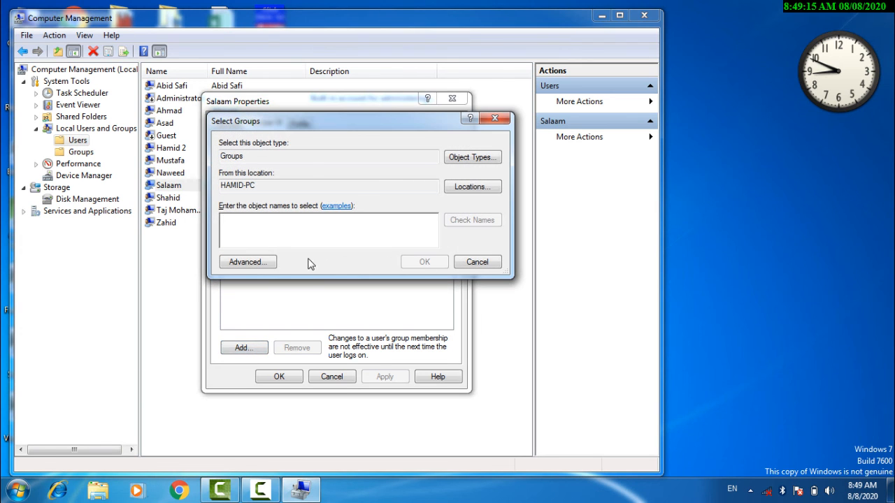
pyautogui.click(273, 264)
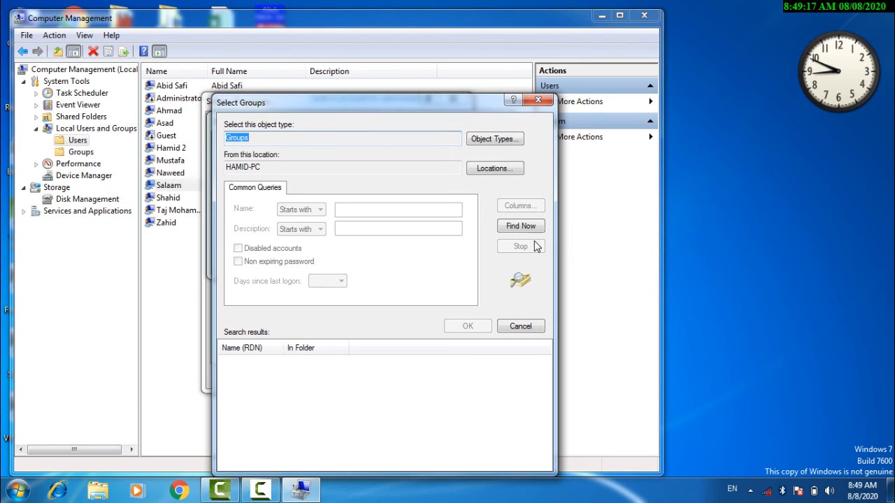
pyautogui.click(528, 229)
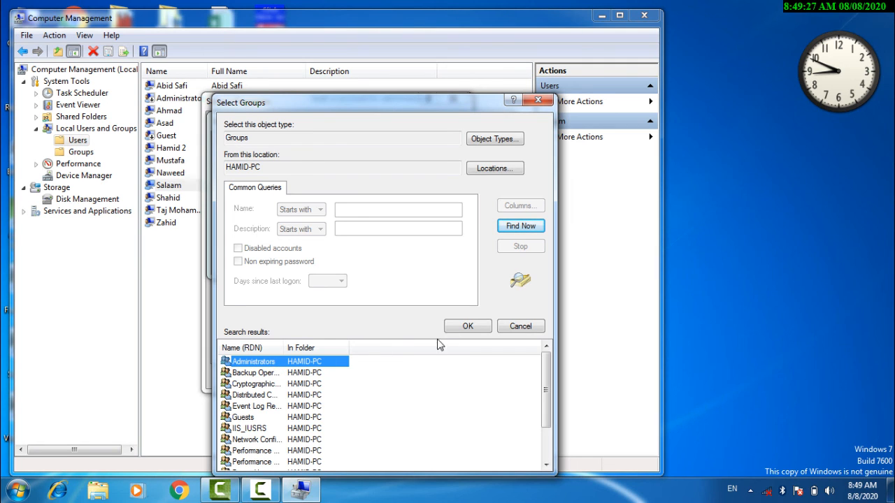
pyautogui.click(465, 326)
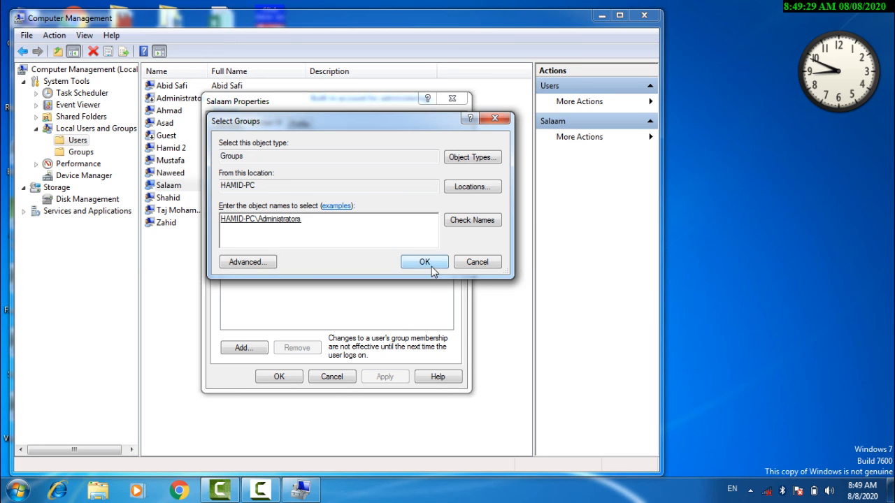
pyautogui.click(424, 263)
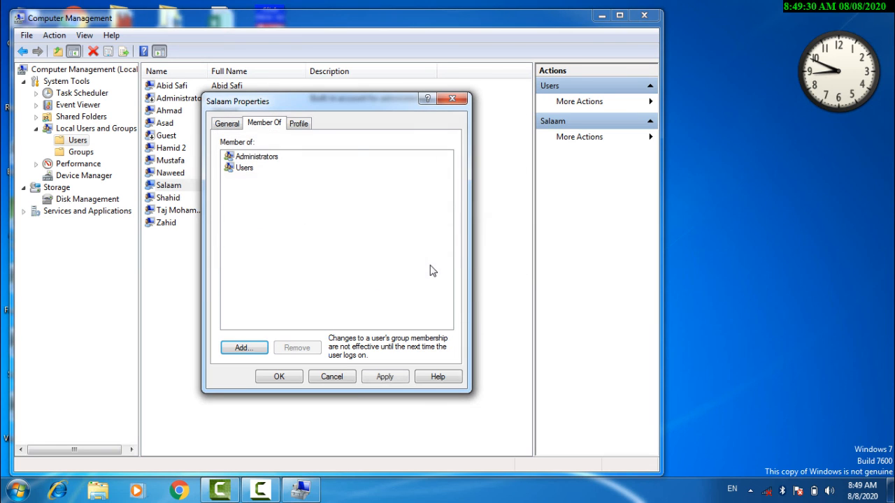
pyautogui.click(384, 377)
pyautogui.click(280, 377)
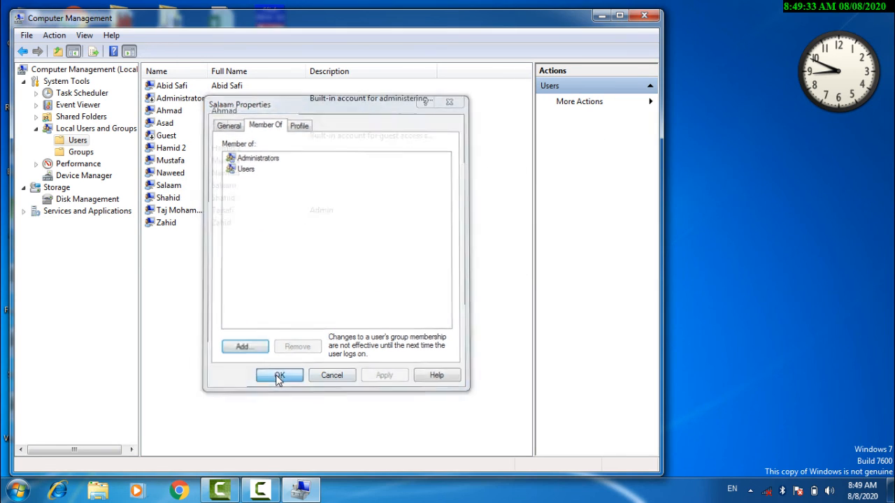